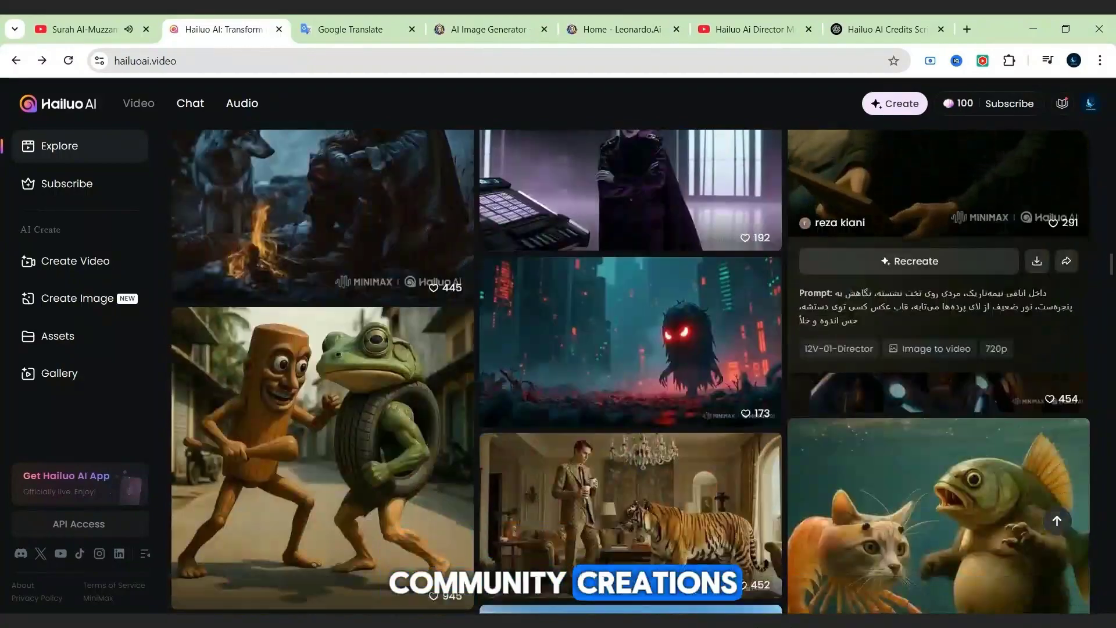
# - View the community videos of the woman in a futuristic exosuit, the man with the tiger, and the fox with the star, including its prompt
pyautogui.moveTo(930, 344)
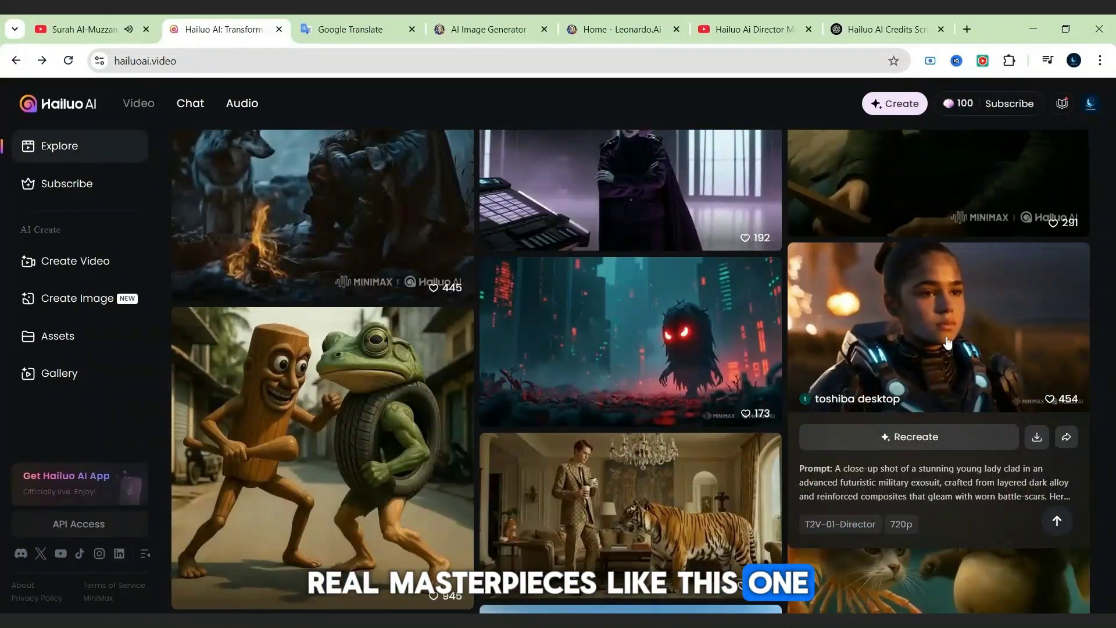
pyautogui.click(930, 345)
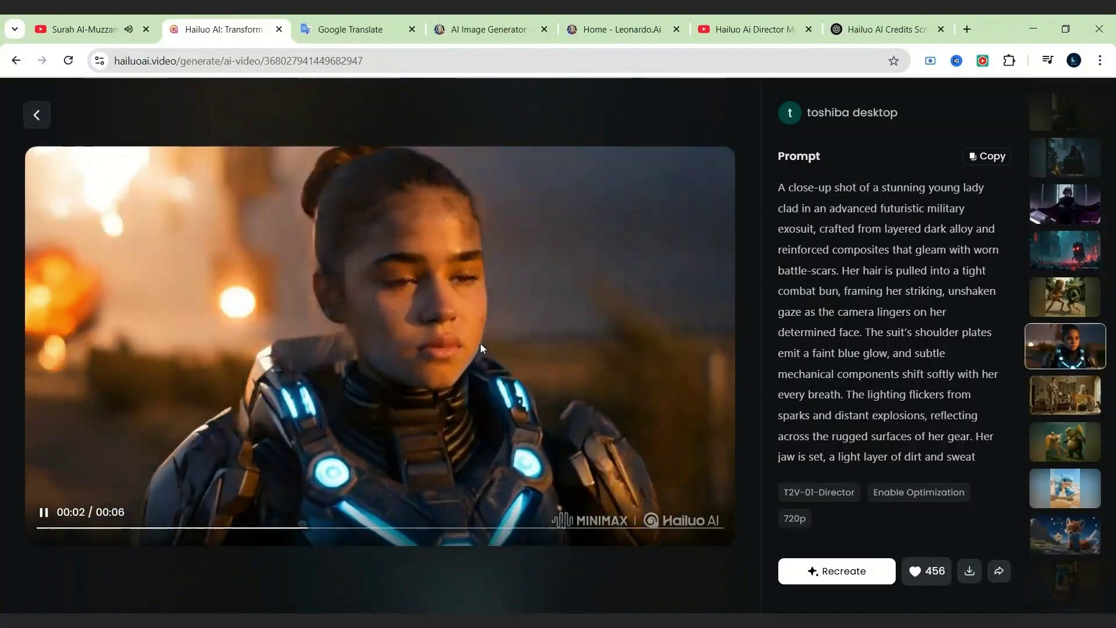
pyautogui.click(1064, 395)
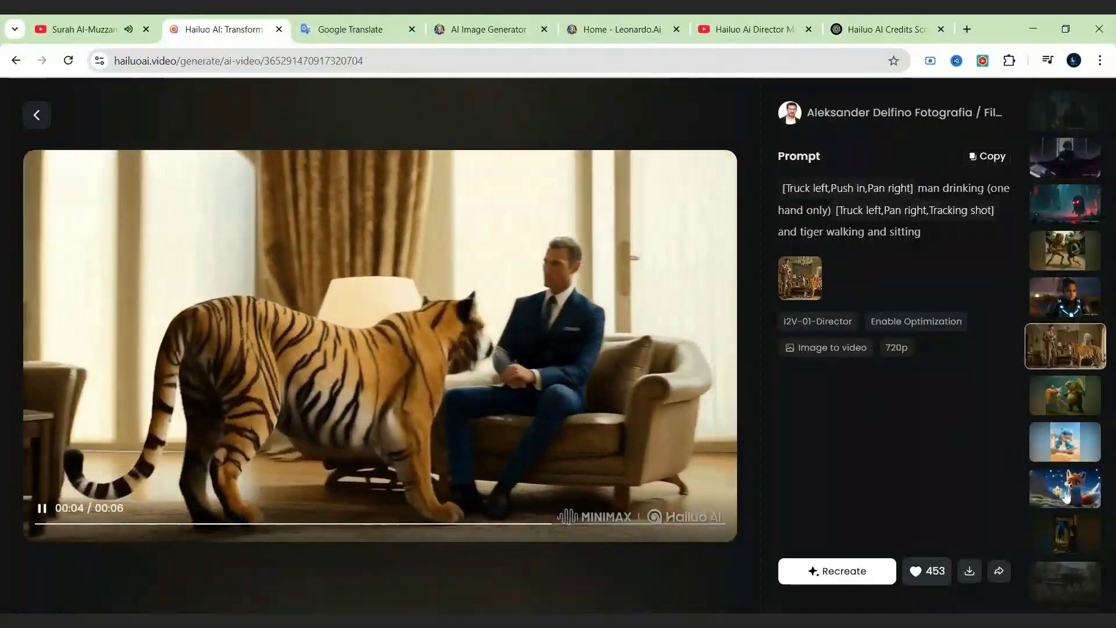
pyautogui.click(1036, 476)
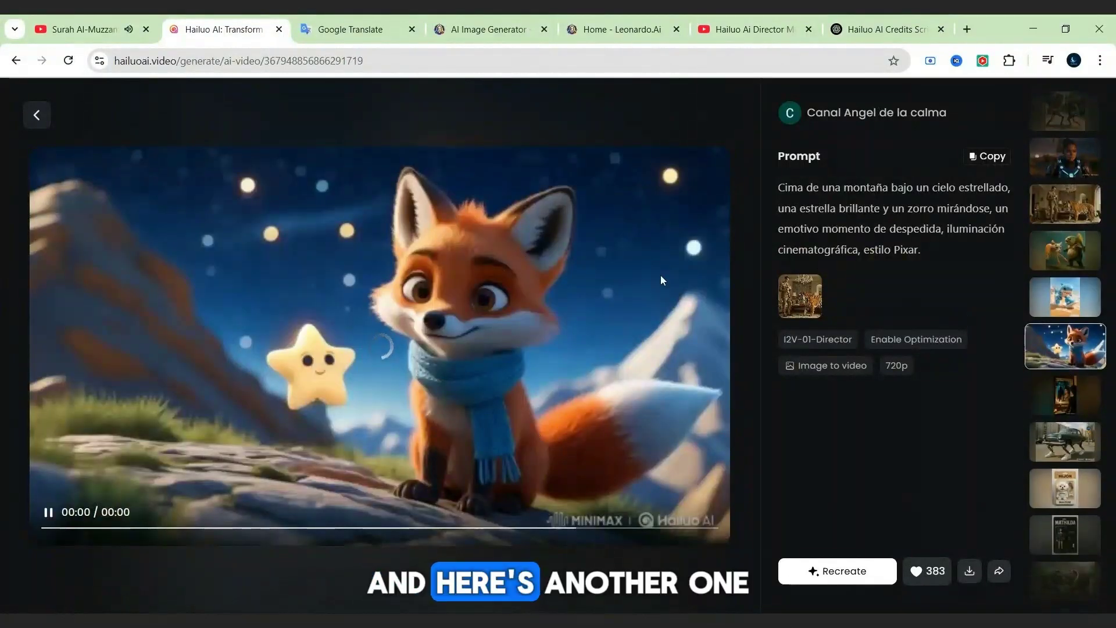
pyautogui.moveTo(779, 184); pyautogui.dragTo(939, 258)
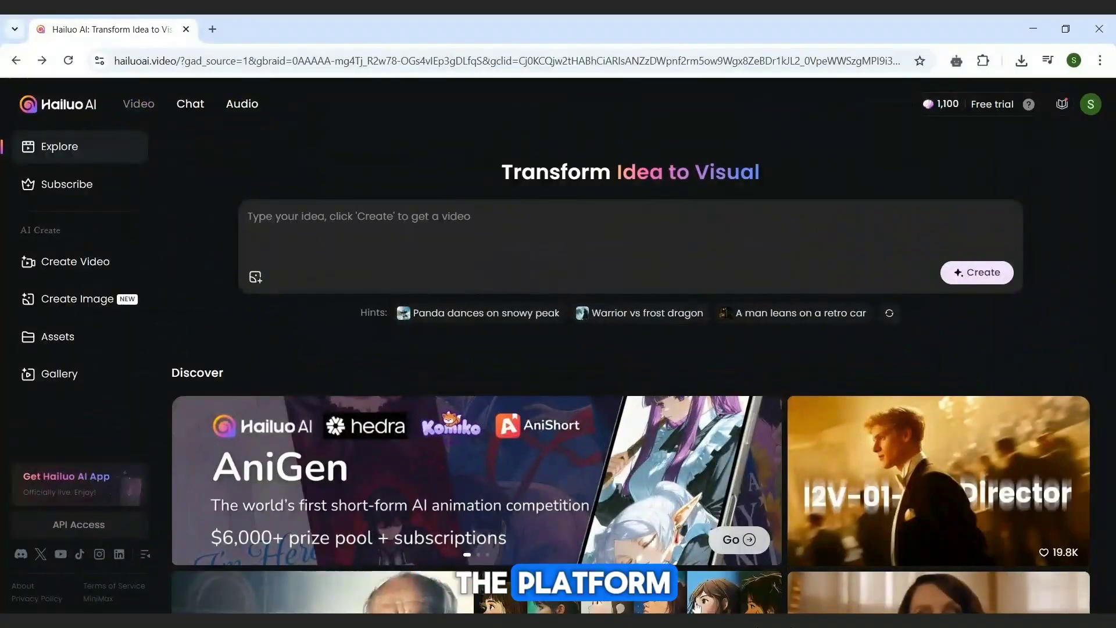
# - Open video creation, look at the Text to Video and Subject Reference modes, accept the Subject Reference terms, and return to Image to Video
pyautogui.click(72, 263)
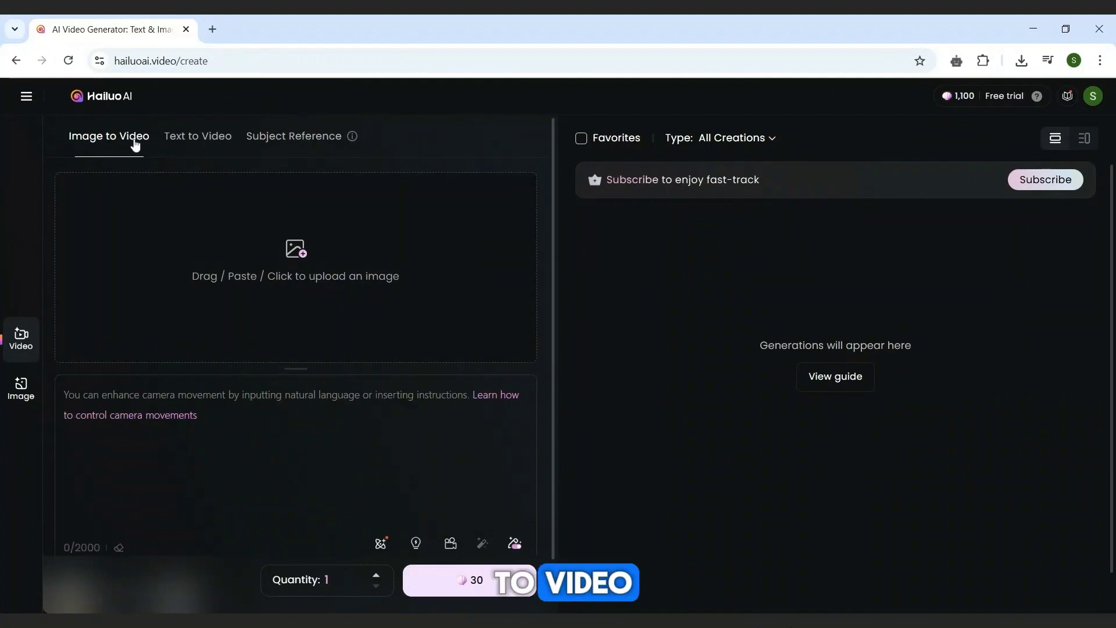
pyautogui.click(188, 139)
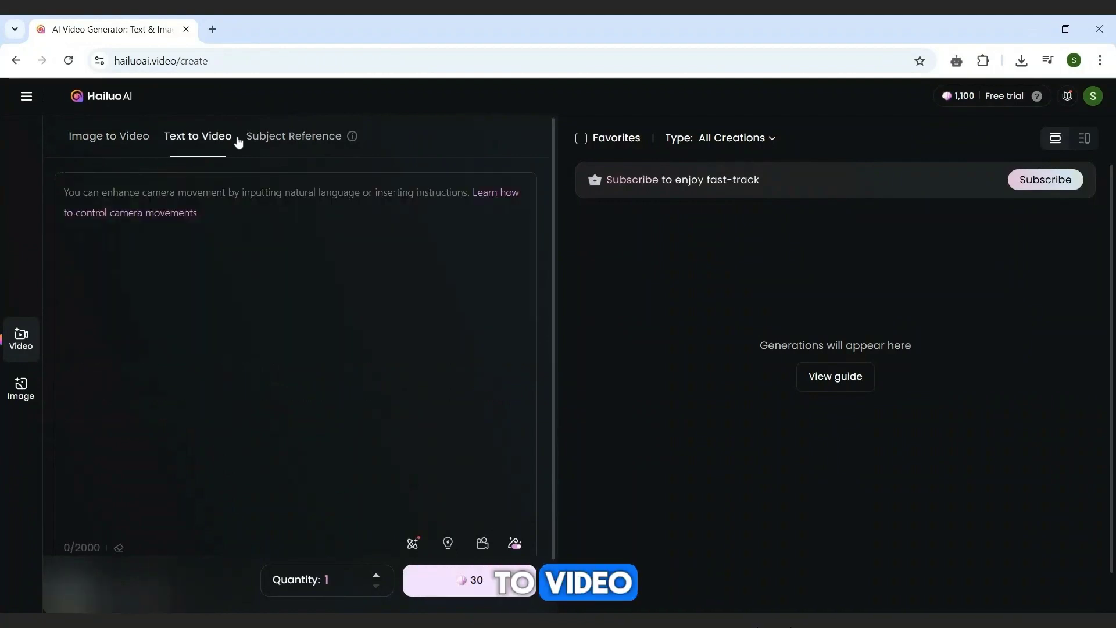
pyautogui.click(266, 142)
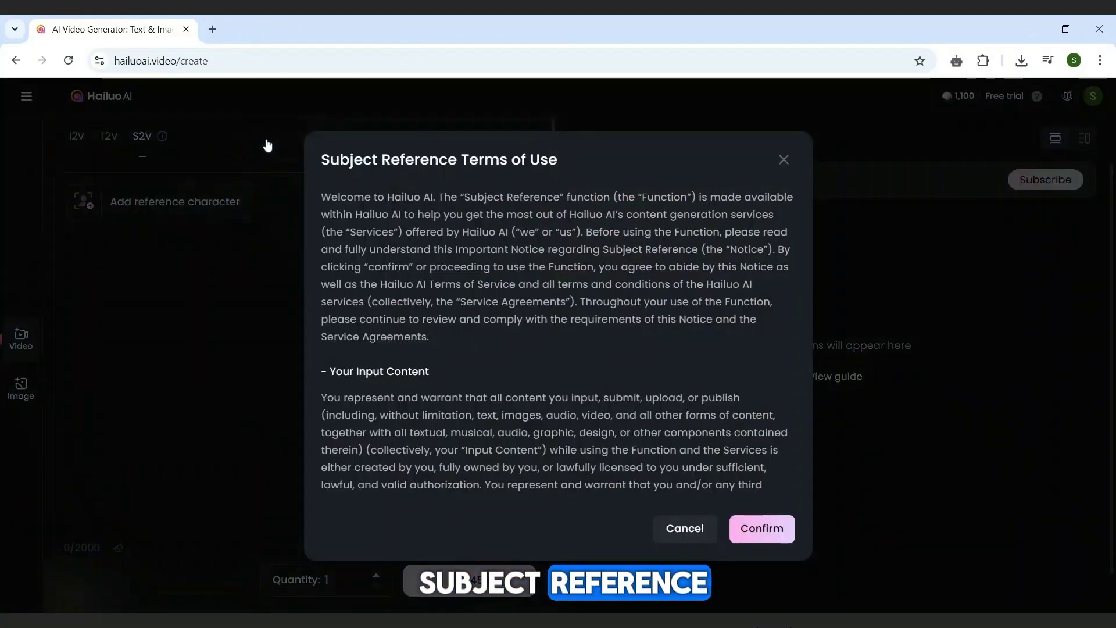
pyautogui.click(753, 530)
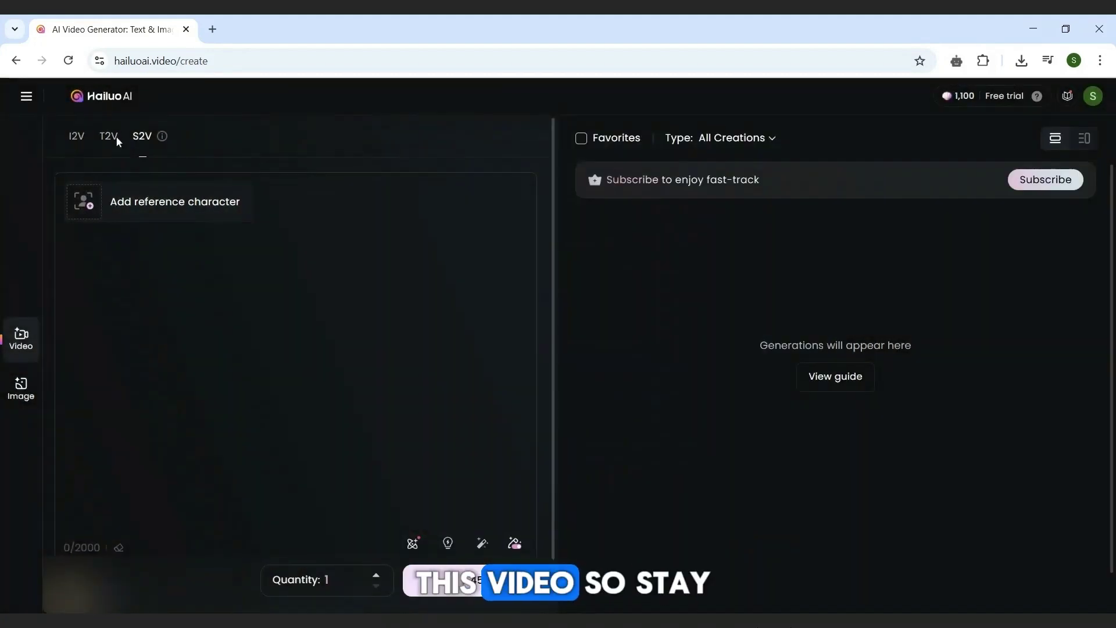
pyautogui.click(75, 139)
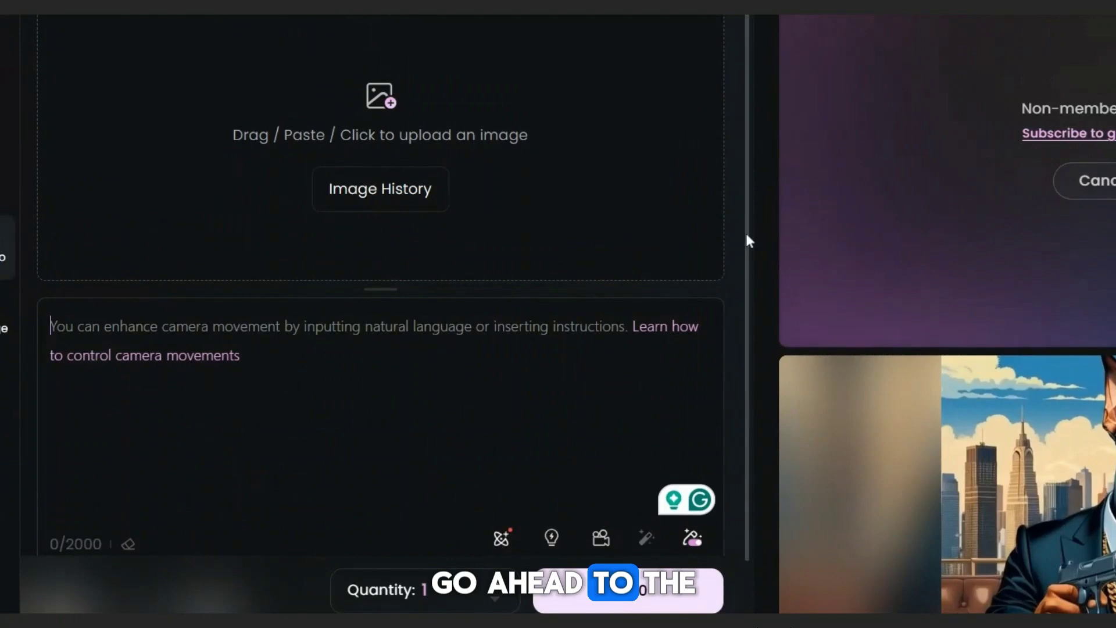
# - Select the I2V-01-Director model for image-to-video generation
pyautogui.scroll(-2, 705, 529)
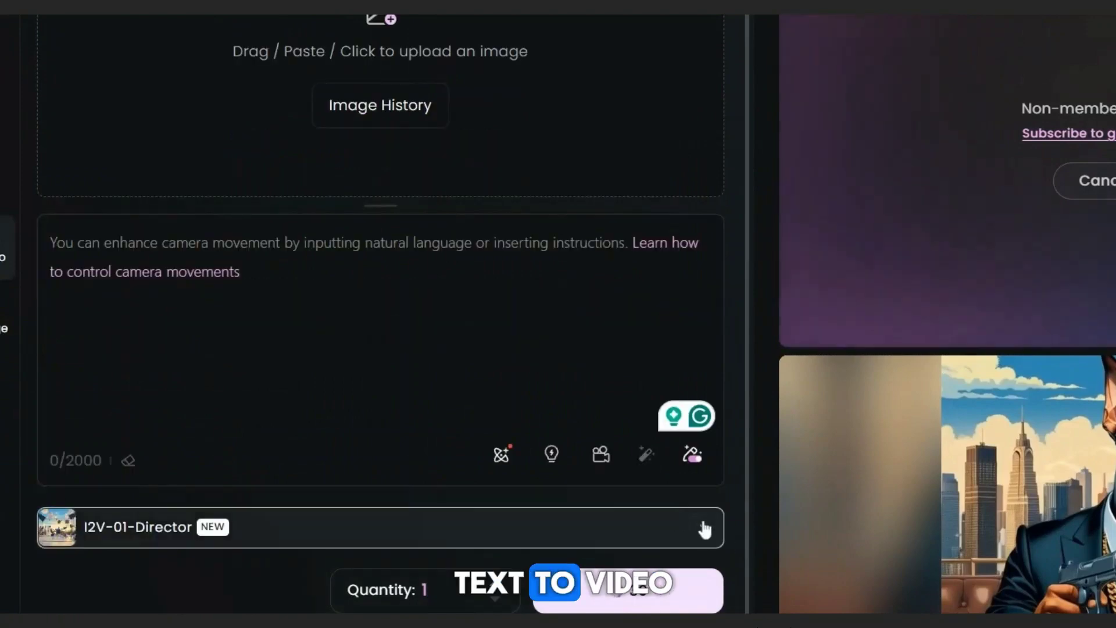
pyautogui.click(705, 528)
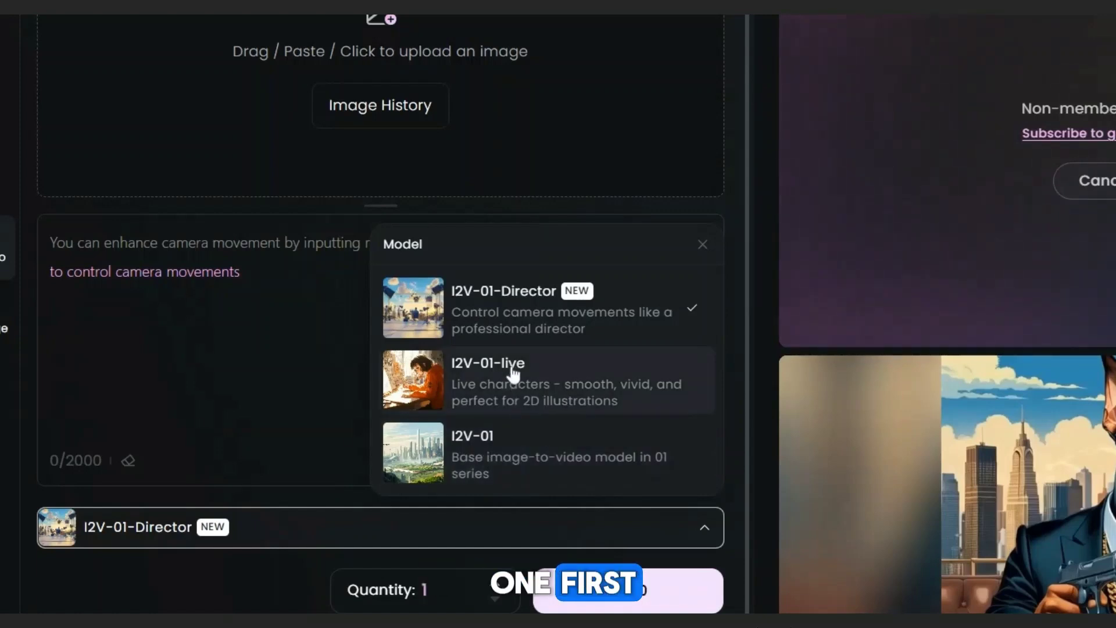
pyautogui.click(535, 336)
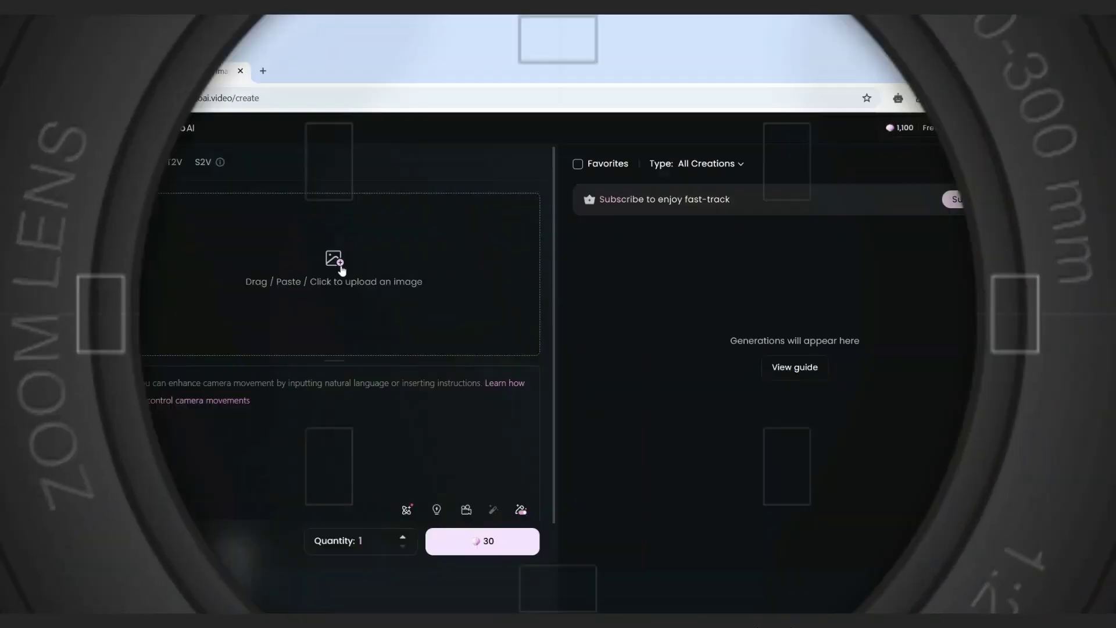
# - Upload the podcast woman image and enter the prompt "Women in a studio suggesting a podcast" with the Left circling camera shot
pyautogui.press('Return')
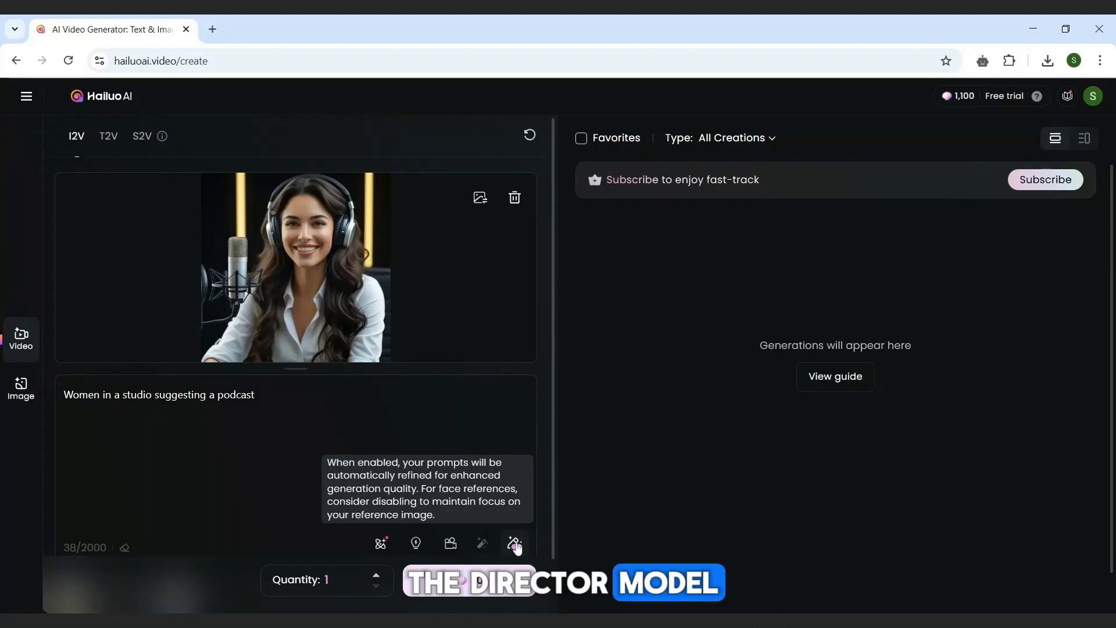
pyautogui.click(453, 546)
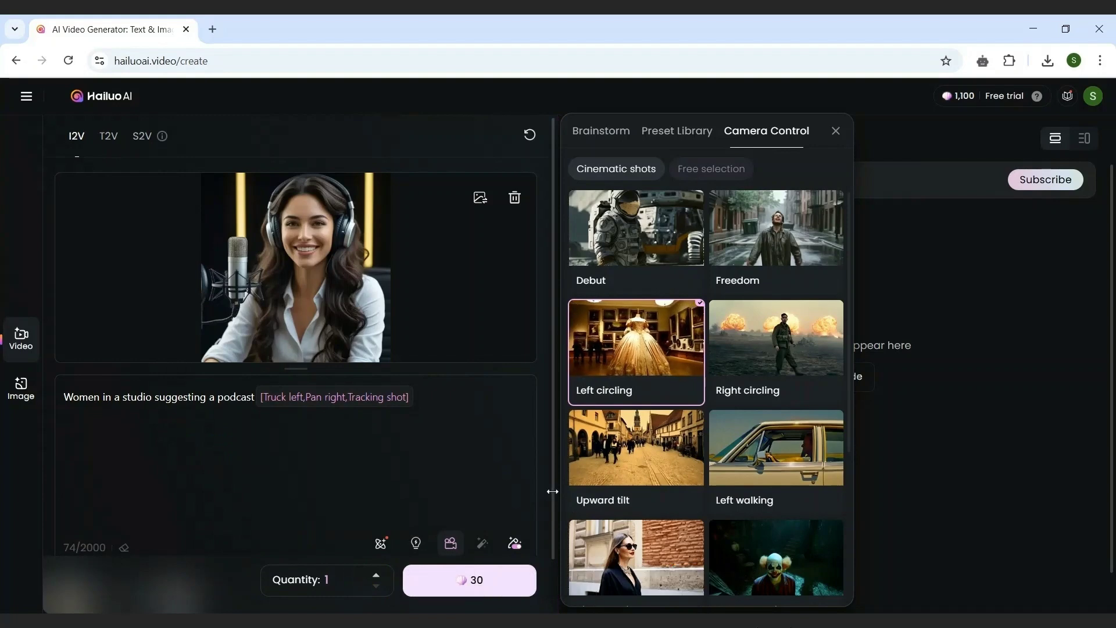
# - Choose the I2V-01-Director model and generate one video from the podcast woman image
pyautogui.scroll(-1, 552, 493)
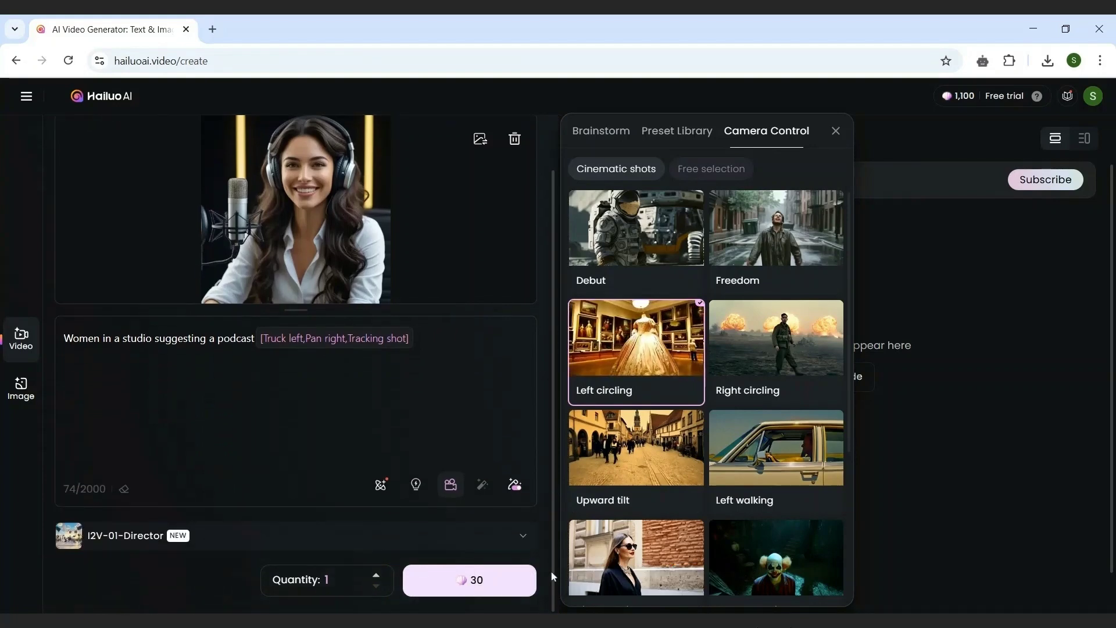
pyautogui.click(523, 539)
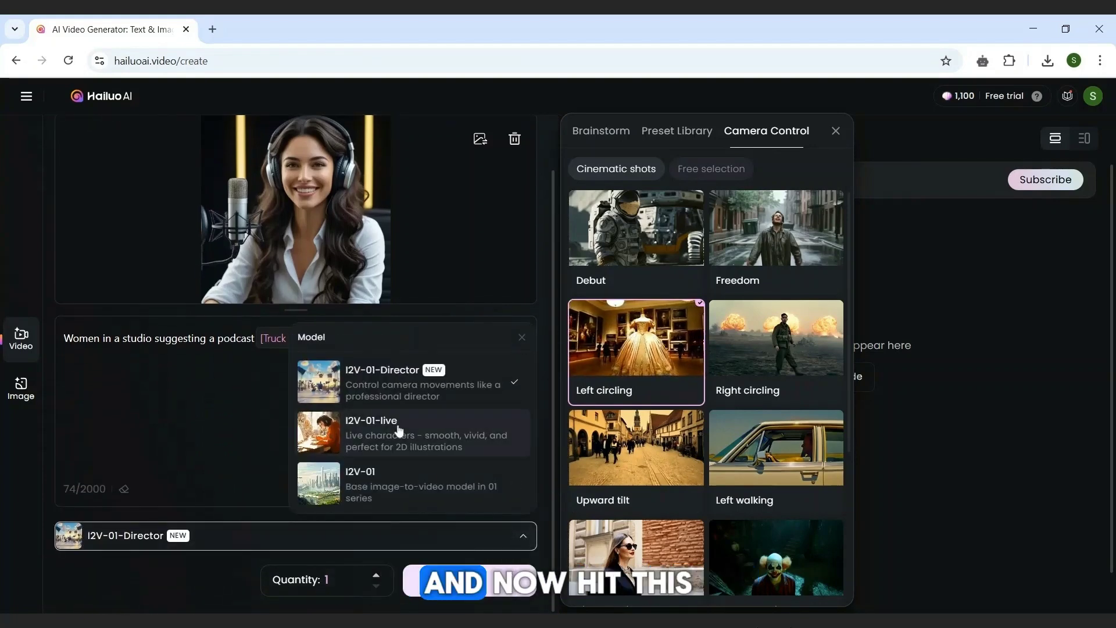
pyautogui.click(385, 384)
pyautogui.click(464, 579)
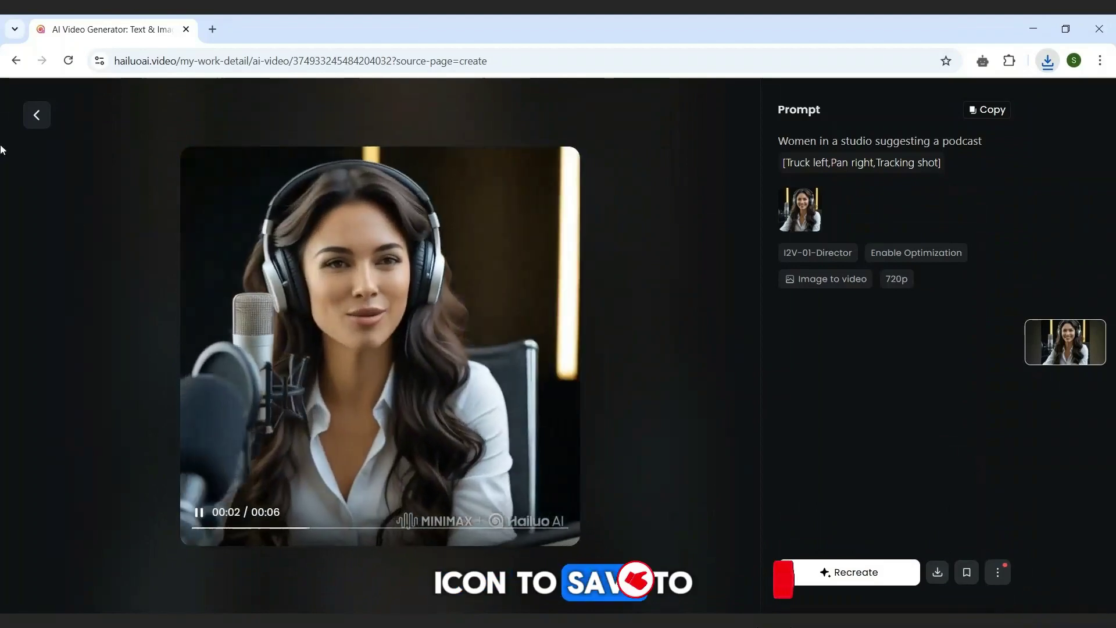
# - Return to the creation page, replace the source image with the desert warrior, and change the podcast prompt text to "Man fighting"
pyautogui.click(37, 115)
pyautogui.click(515, 197)
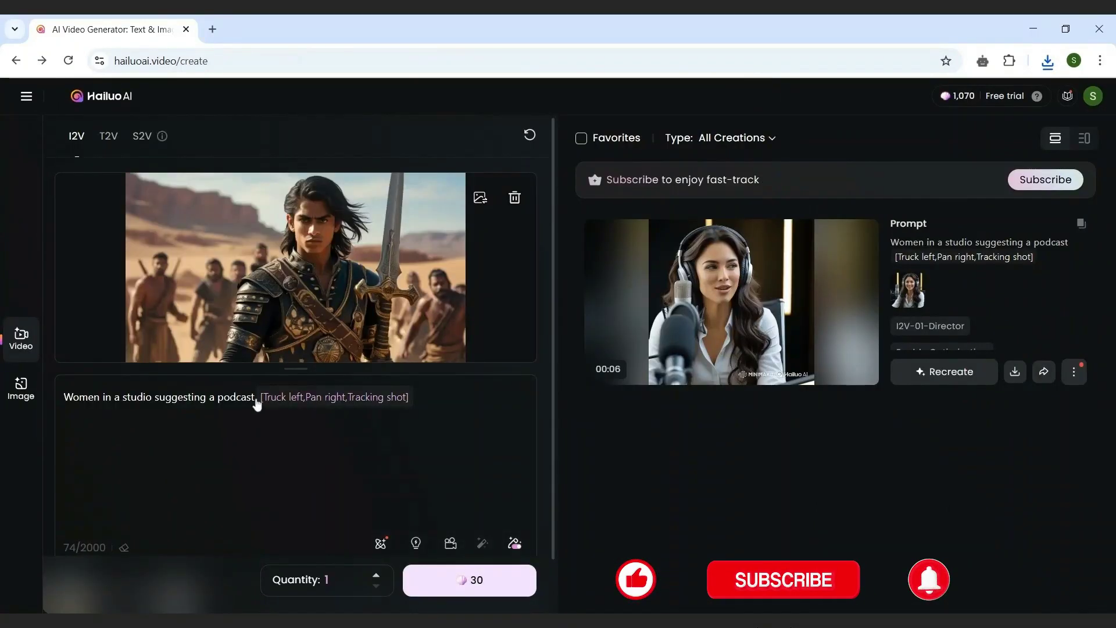
pyautogui.moveTo(256, 399); pyautogui.dragTo(64, 400)
pyautogui.press('BackSpace')
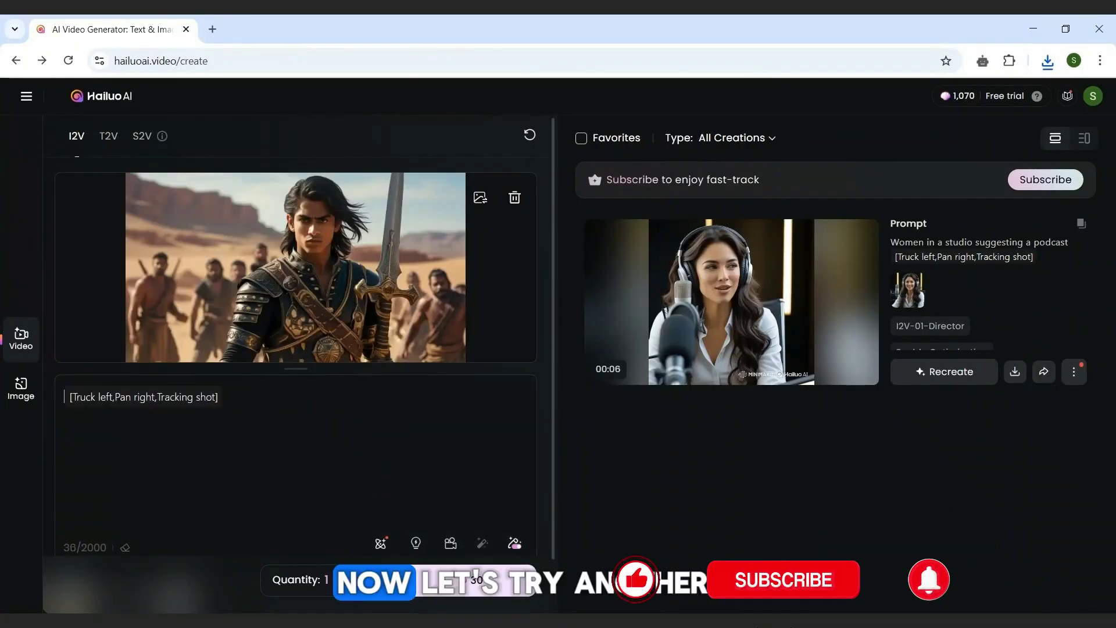
# - Add the Right circling camera shot to the "Man fighting" prompt
pyautogui.click(451, 544)
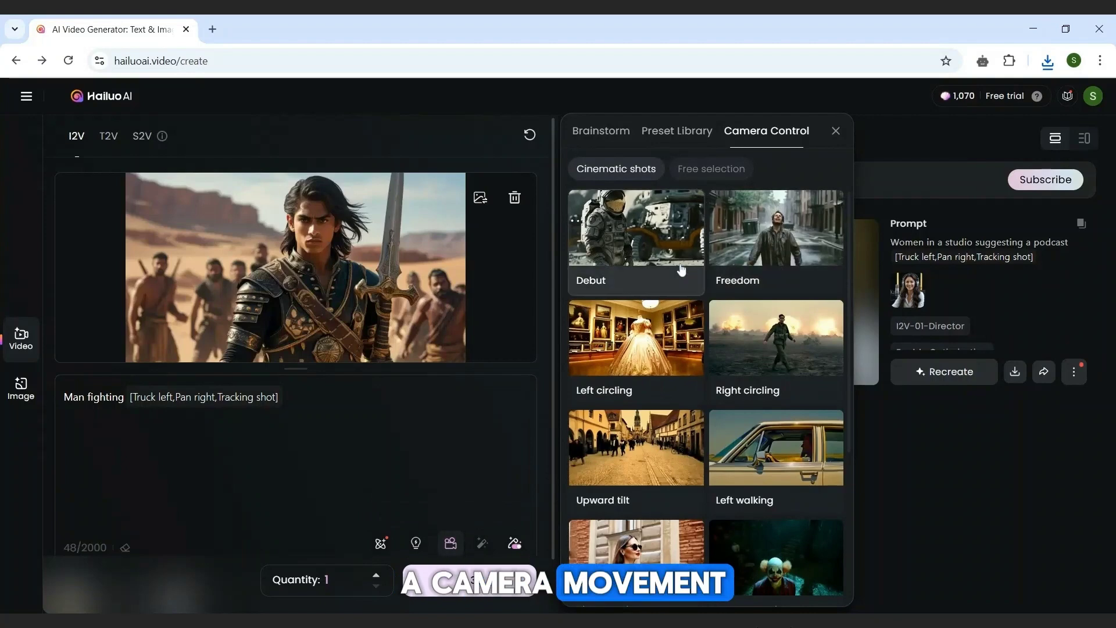
pyautogui.click(742, 338)
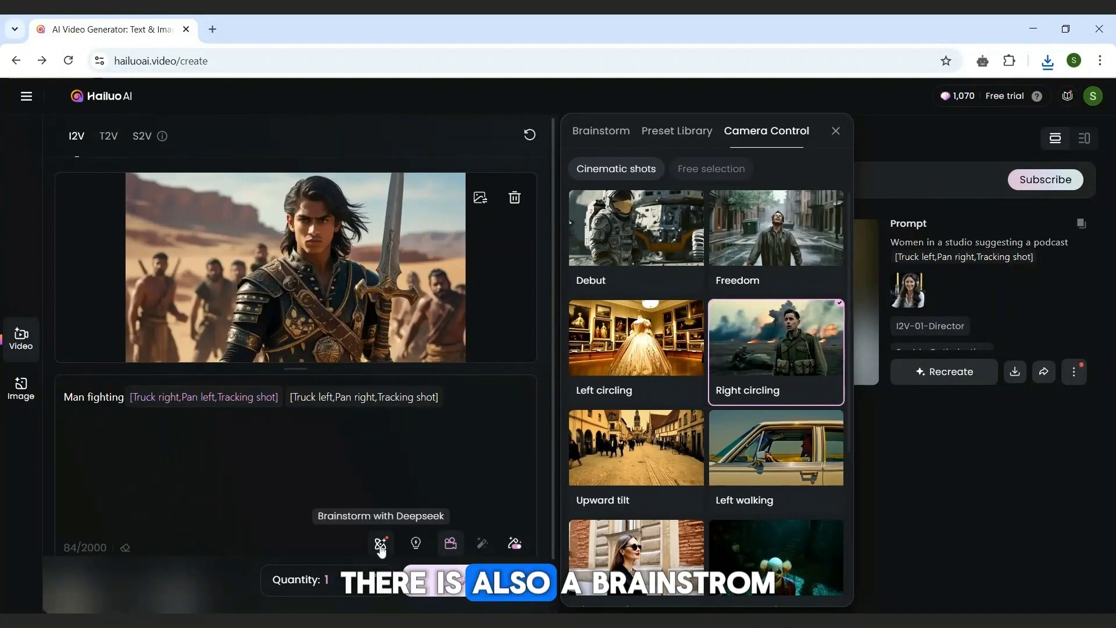
# - Look at the DeepSeek brainstorm suggestions and the public preset prompts, and return to the camera control options
pyautogui.click(380, 543)
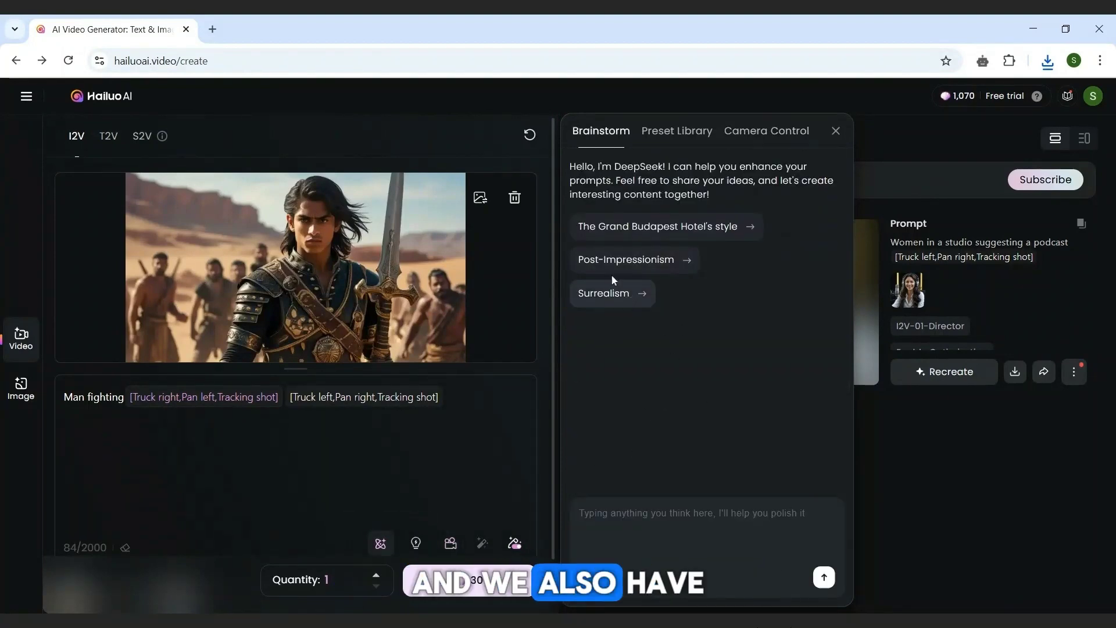
pyautogui.click(679, 132)
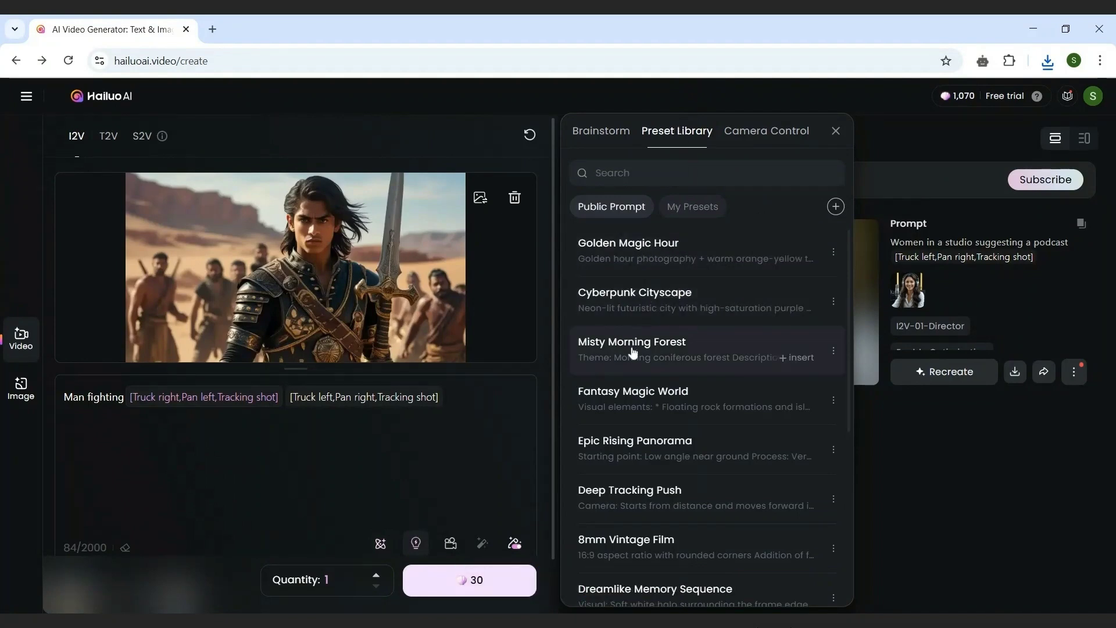
pyautogui.click(750, 136)
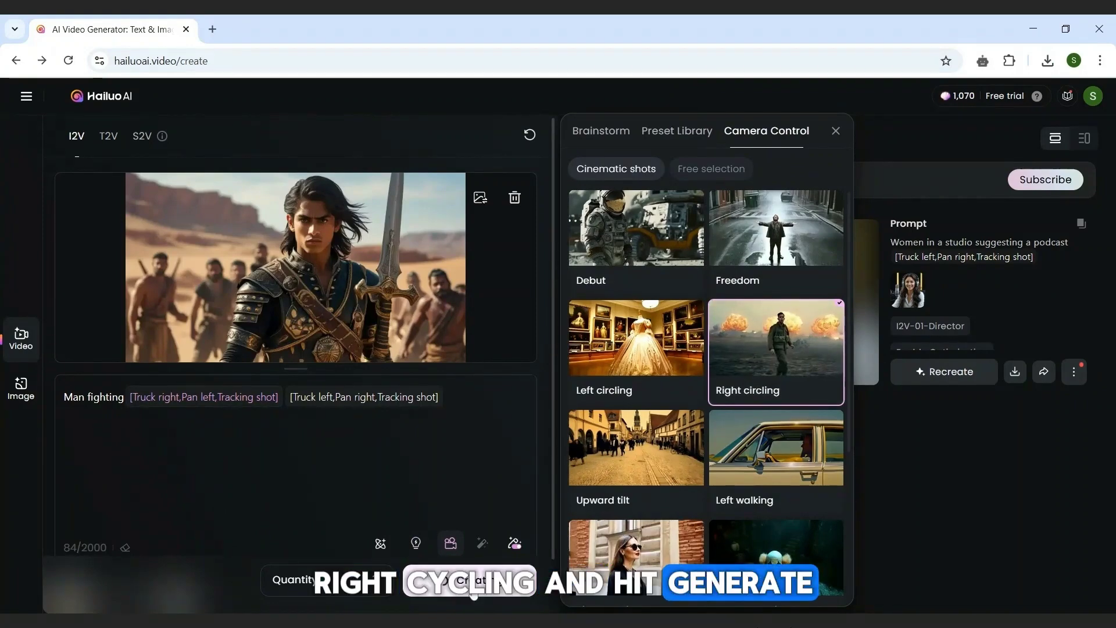
# - Generate the desert warrior video, view the finished clip, and return to the creation page
pyautogui.click(474, 584)
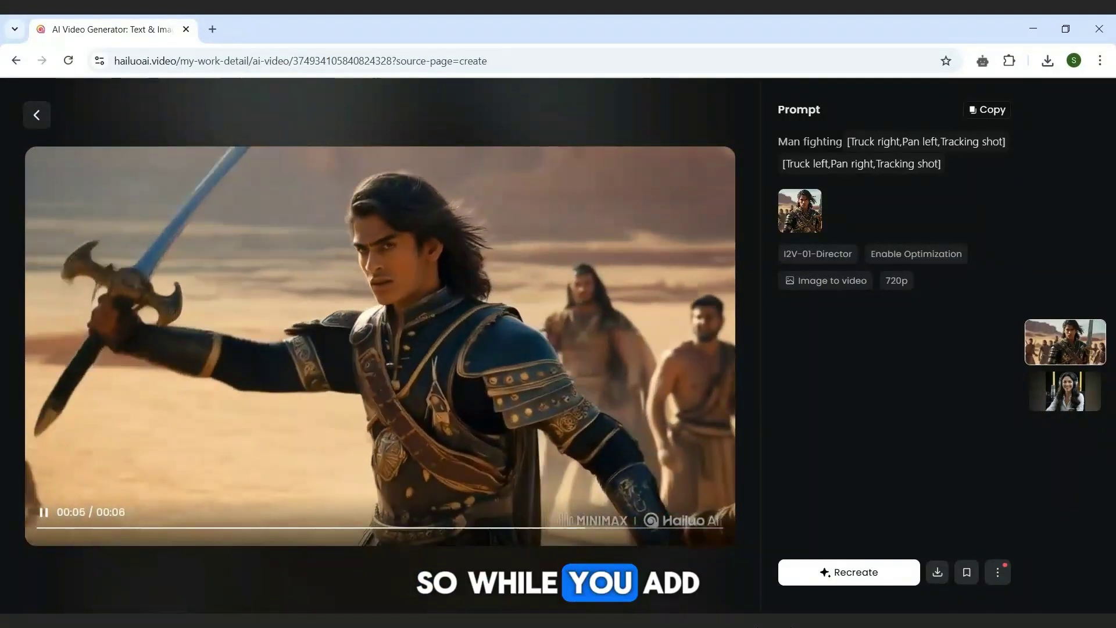
pyautogui.click(37, 115)
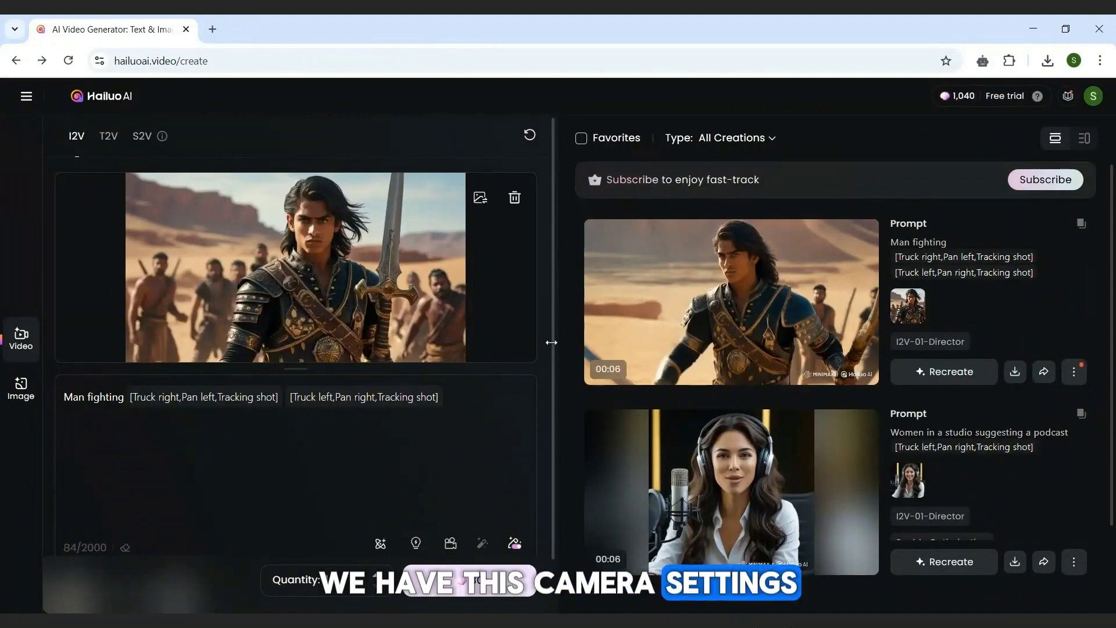
pyautogui.moveTo(552, 342)
pyautogui.mouseDown()
pyautogui.moveTo(554, 362)
pyautogui.moveTo(555, 301)
pyautogui.moveTo(550, 407)
pyautogui.moveTo(554, 320)
pyautogui.mouseUp()
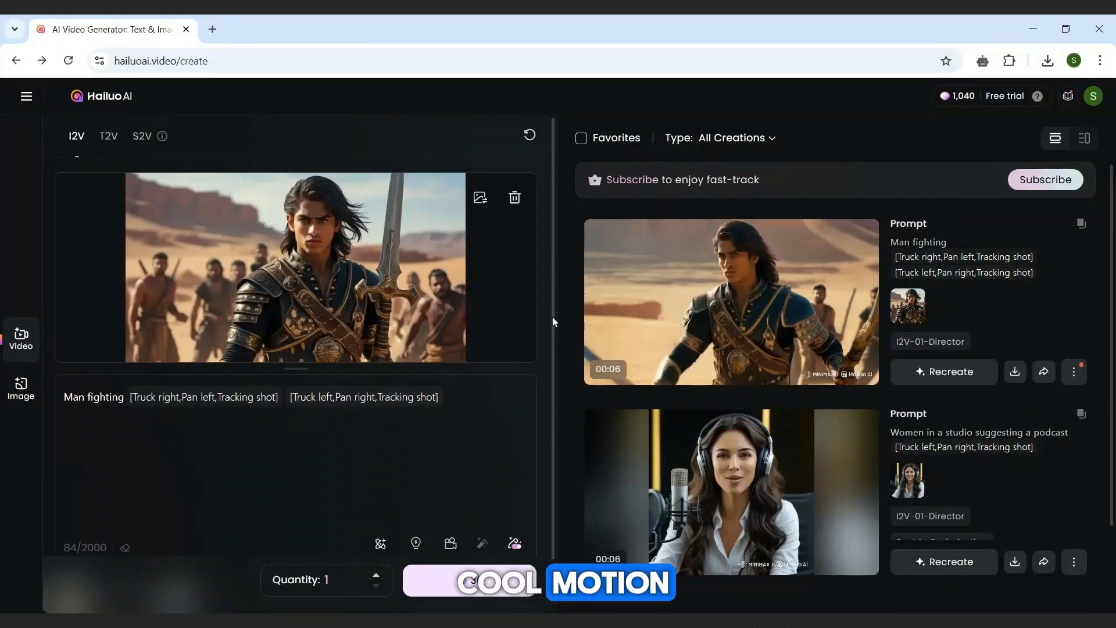
pyautogui.moveTo(553, 323)
pyautogui.mouseDown()
pyautogui.moveTo(550, 333)
pyautogui.moveTo(553, 318)
pyautogui.mouseUp()
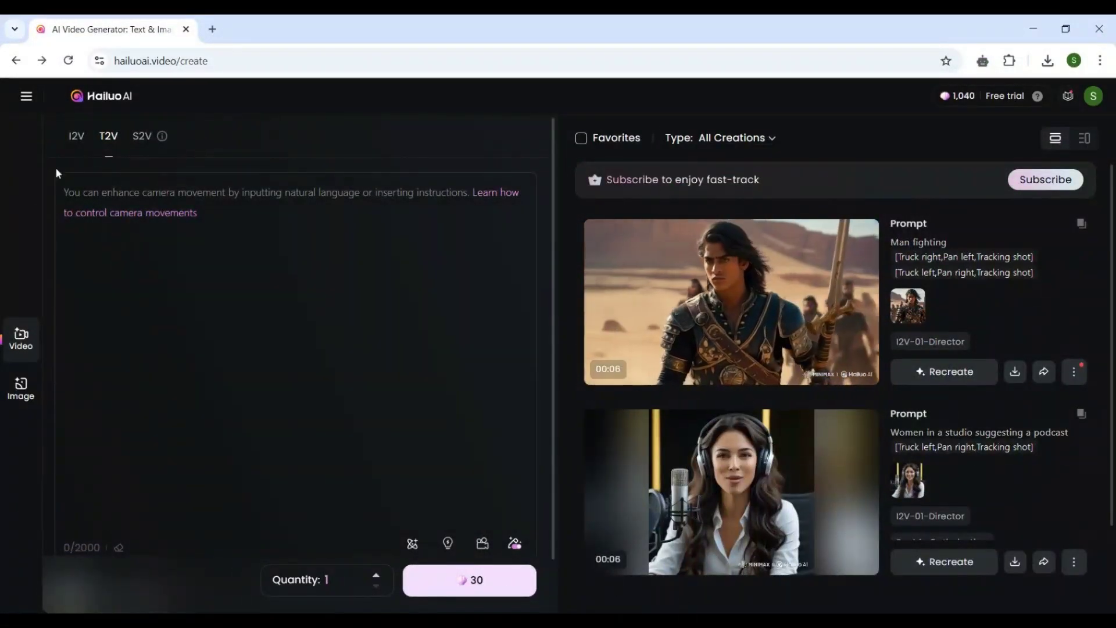
# - Generate a text-to-video clip from "A man walking in a busy street" with the Right walking camera shot
pyautogui.write('A man walking in a busy street')
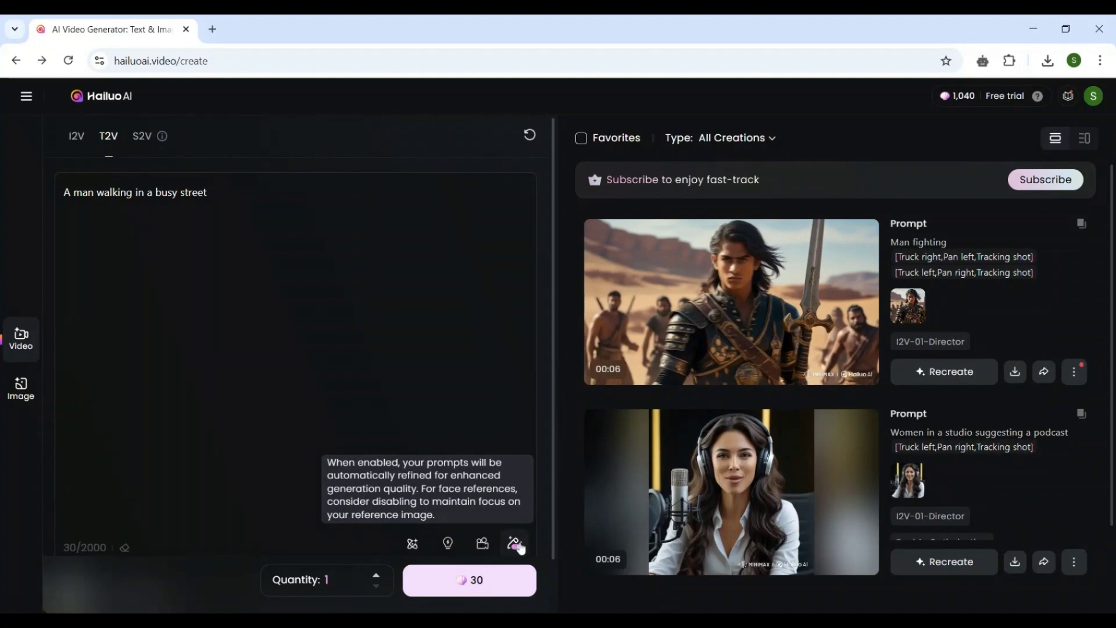
pyautogui.click(484, 545)
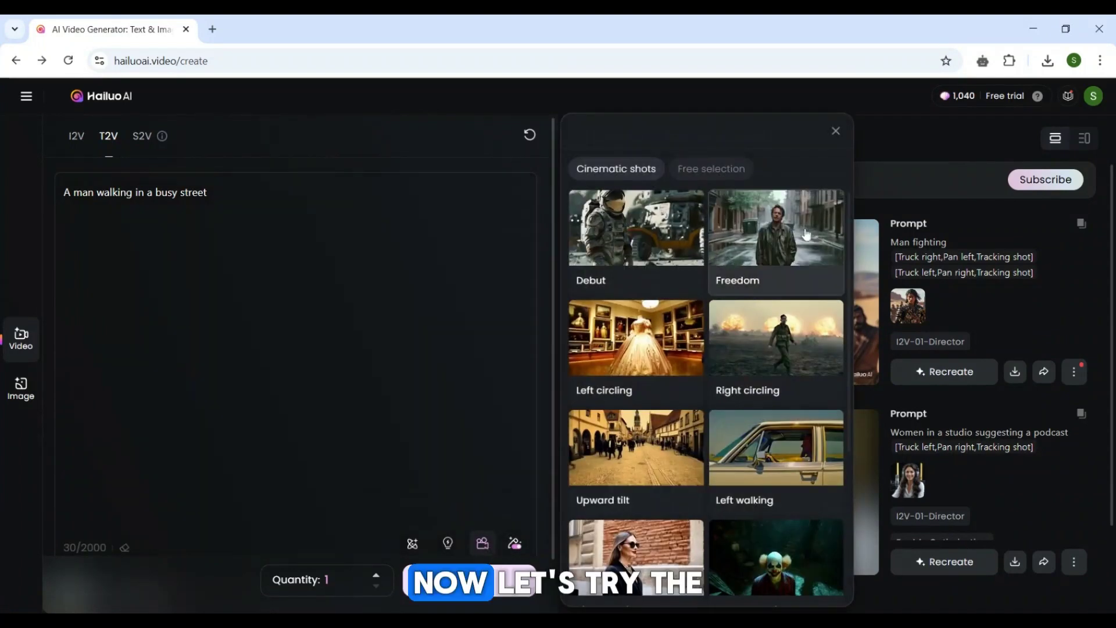
pyautogui.scroll(-3, 848, 419)
pyautogui.click(636, 355)
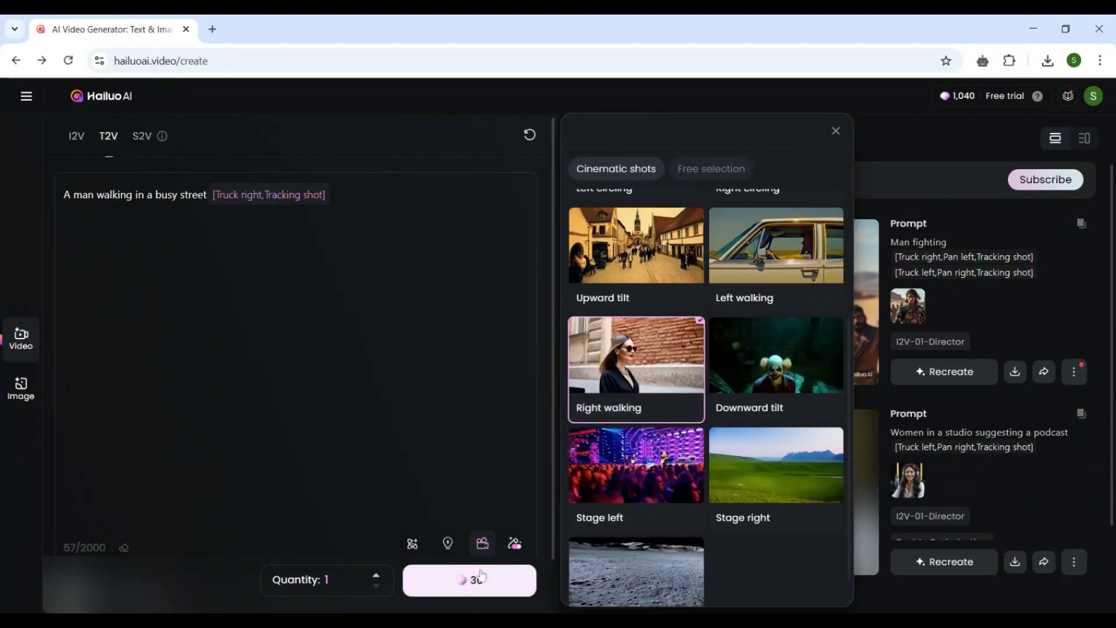
pyautogui.click(481, 577)
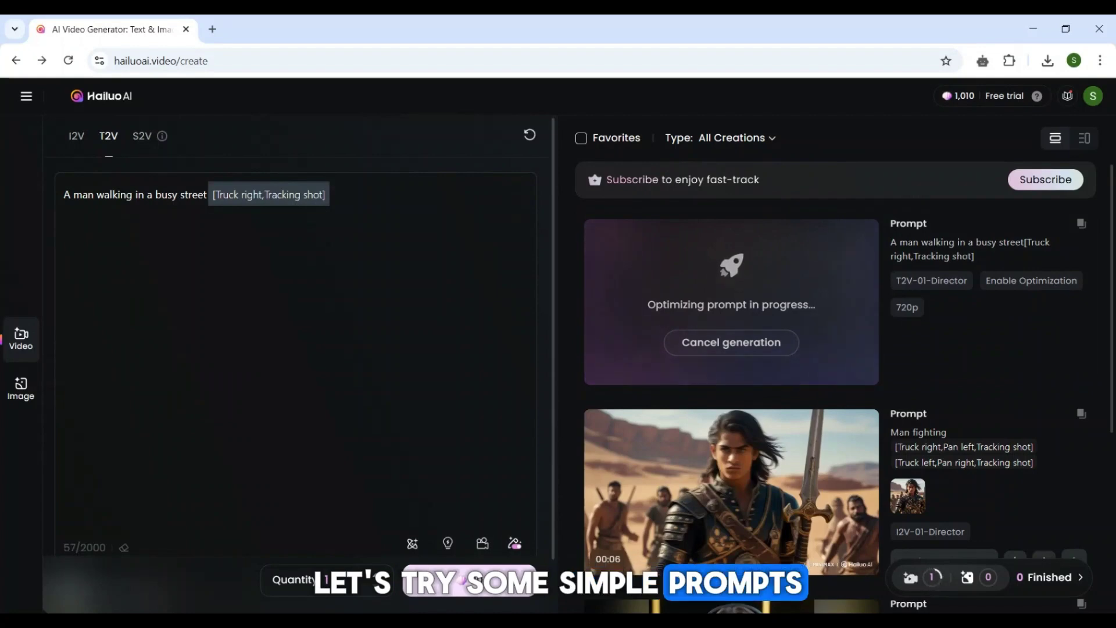
# - Replace "busy street" in the text-to-video prompt with "lush green forest feeling happy"
pyautogui.moveTo(209, 195); pyautogui.dragTo(153, 194)
pyautogui.press('BackSpace')
pyautogui.write('lush green f')
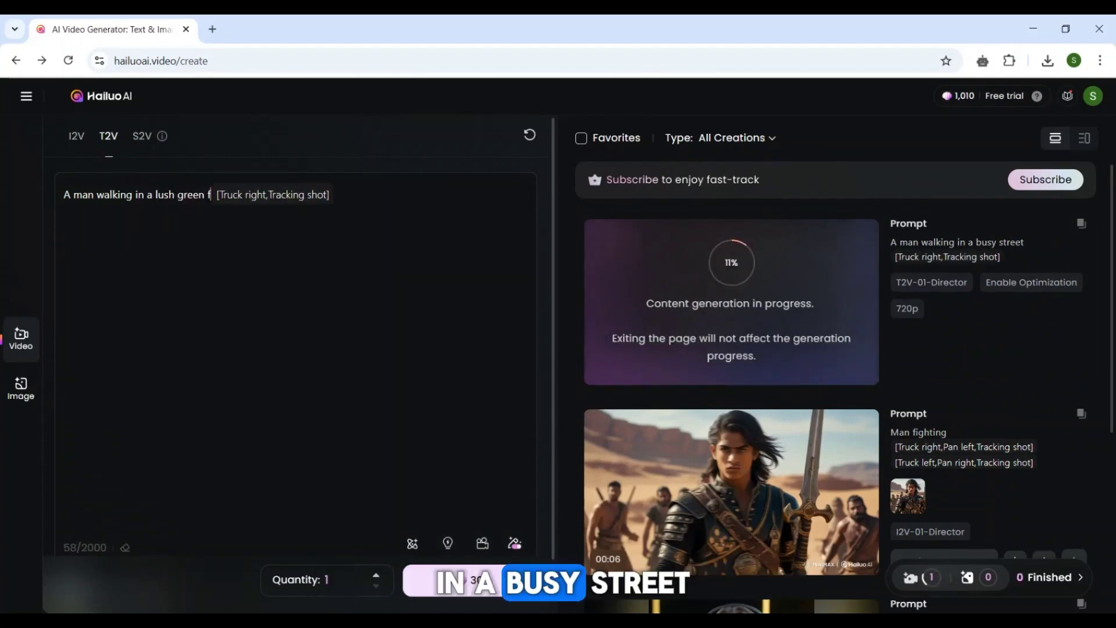
pyautogui.write('orest feeling happy ')
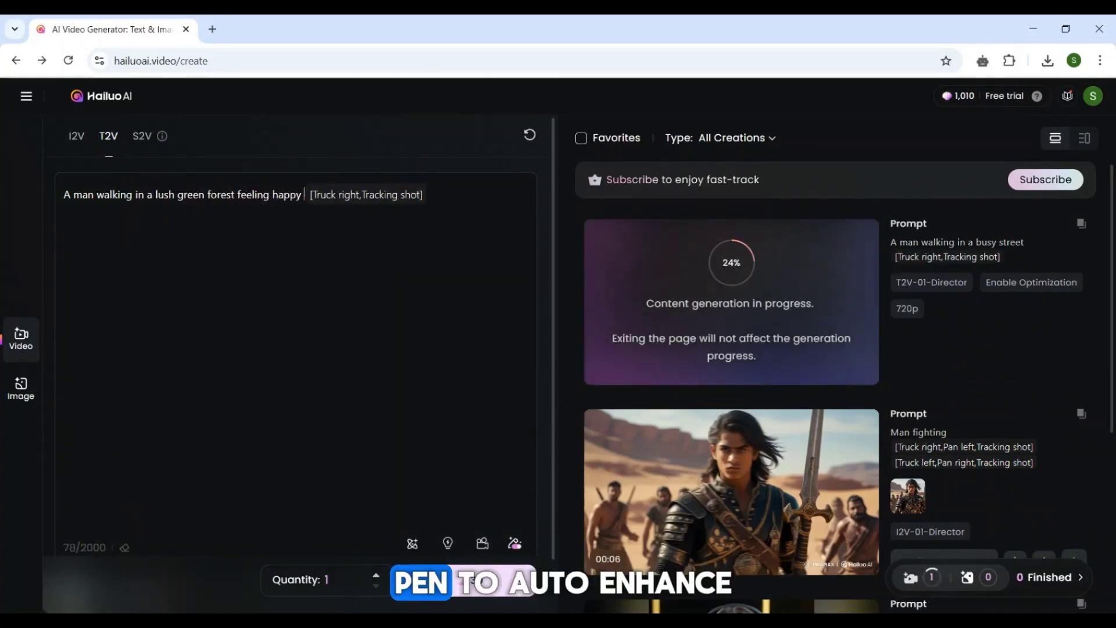
# - Insert "with a smiling face" before "feeling happy" in the lush green forest prompt
pyautogui.write('with a sm')
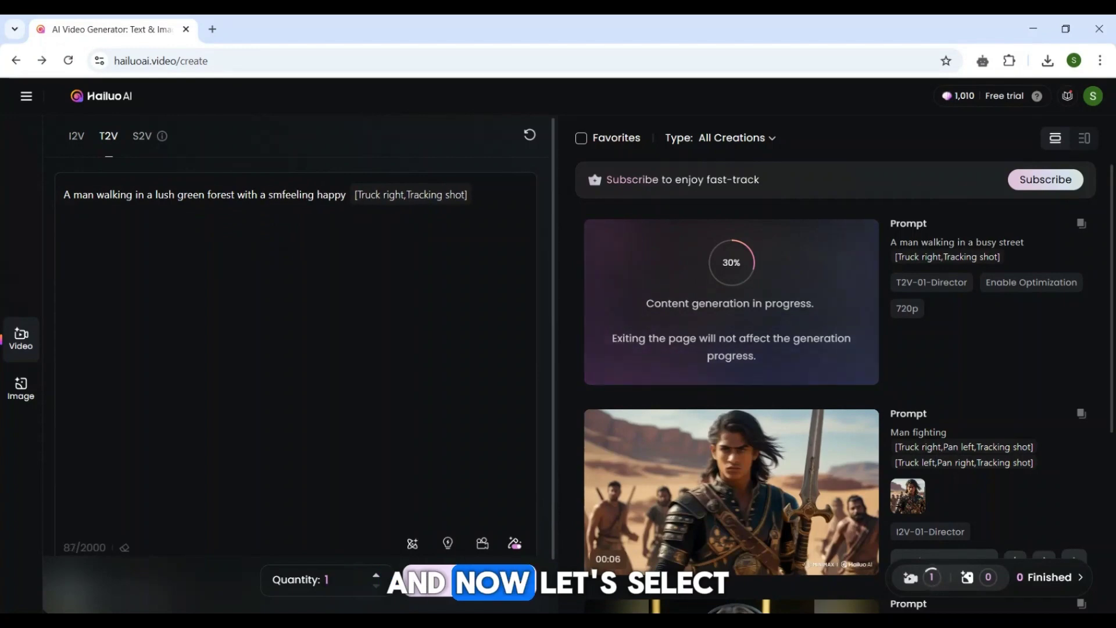
pyautogui.write('illing face ')
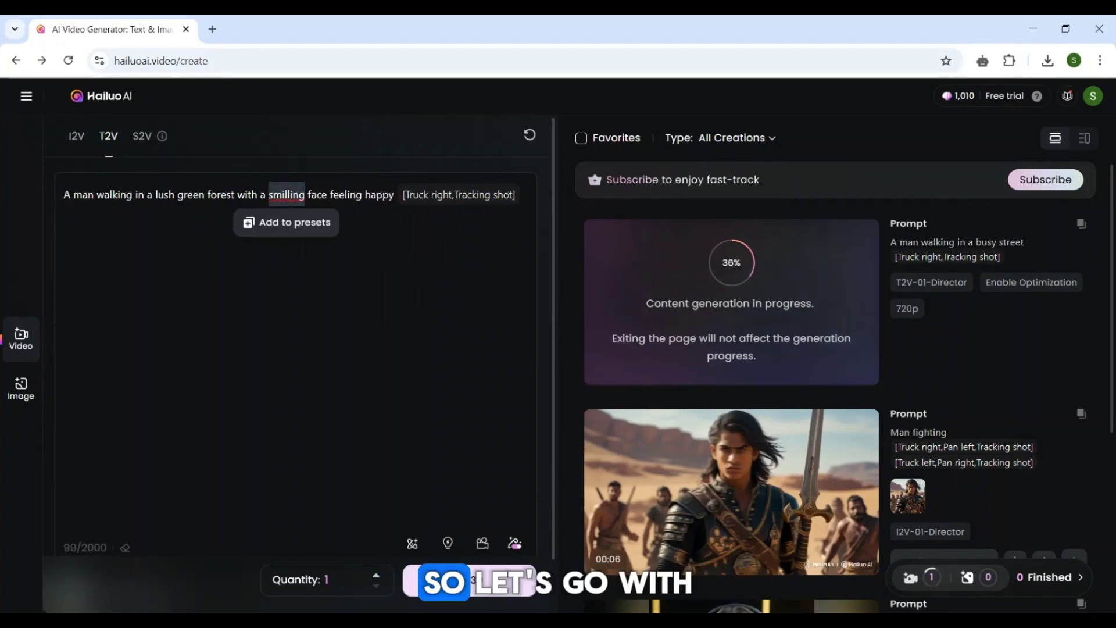
pyautogui.write('smiling')
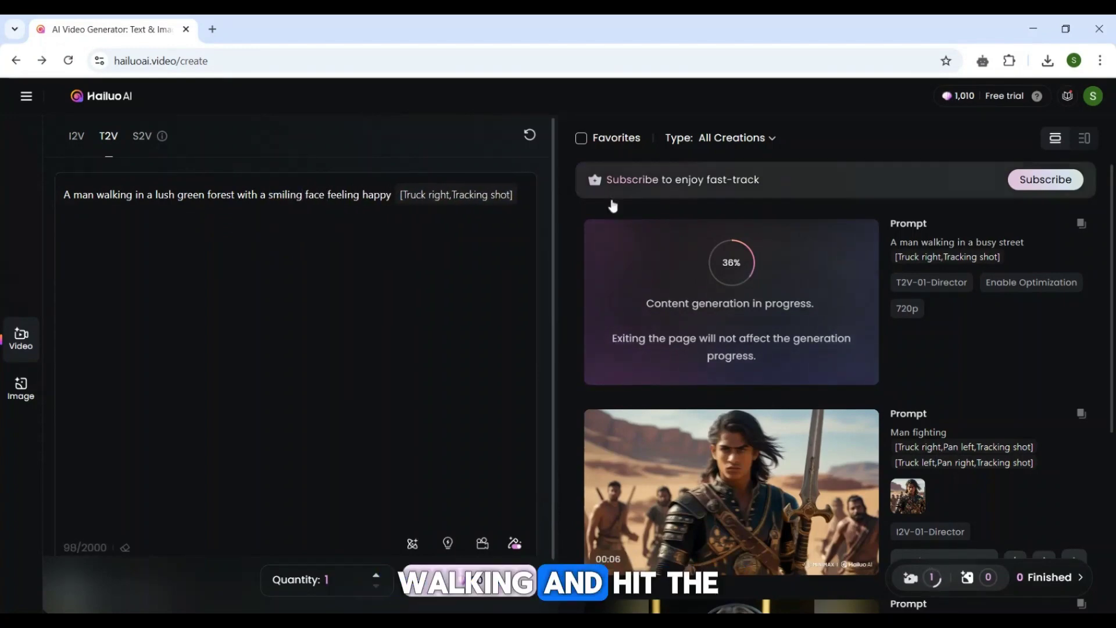
# - Add the Downward tilt camera shot after "smiling" in the forest prompt and generate the video
pyautogui.click(483, 543)
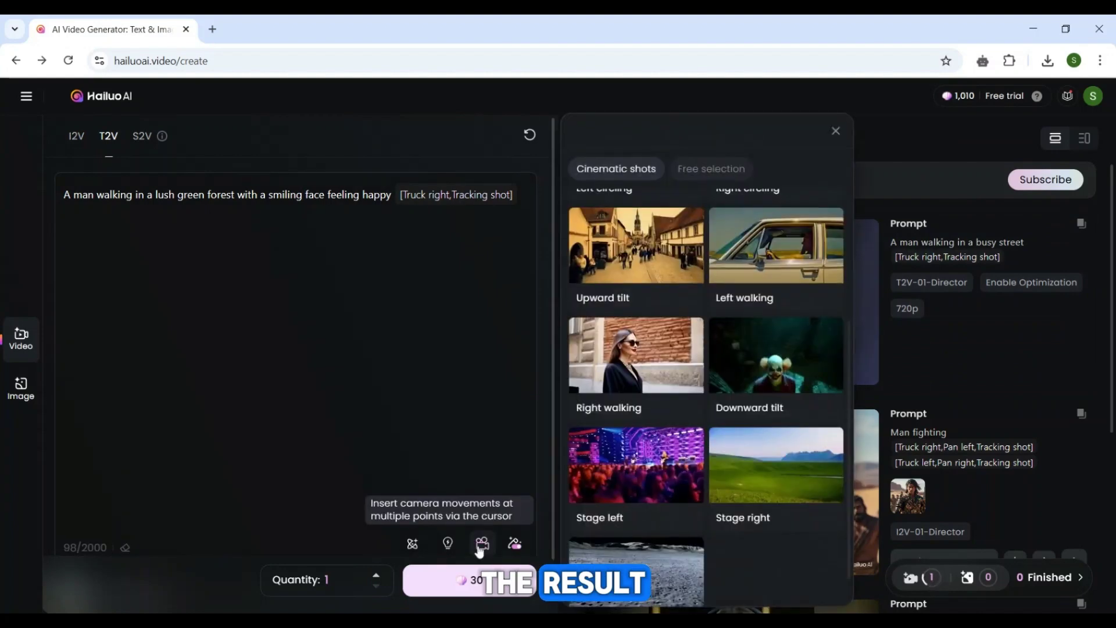
pyautogui.click(767, 373)
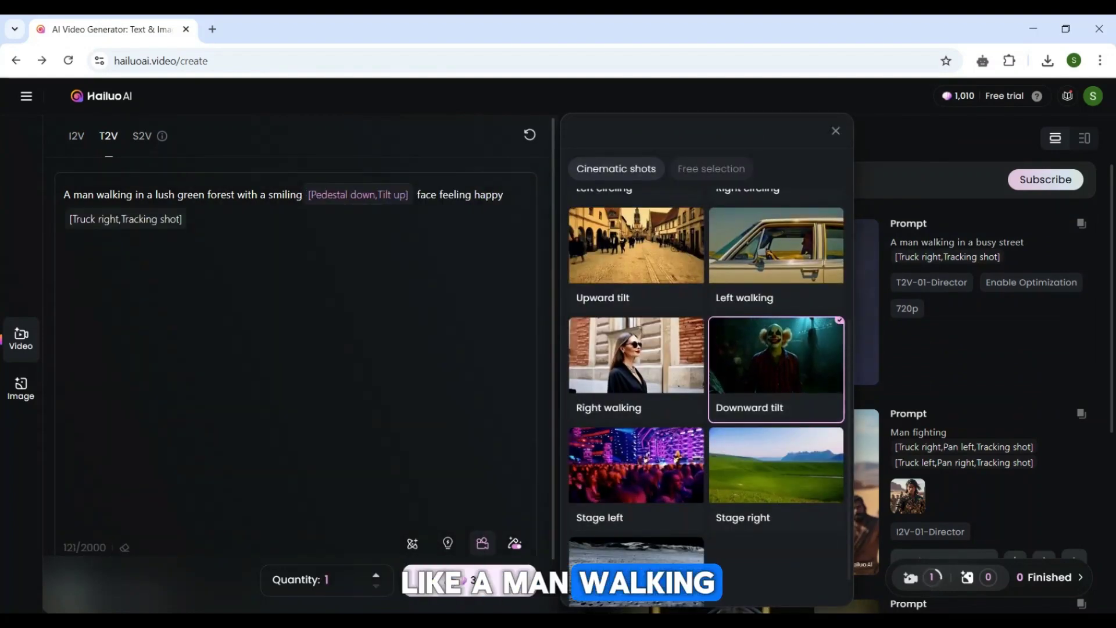
pyautogui.click(459, 580)
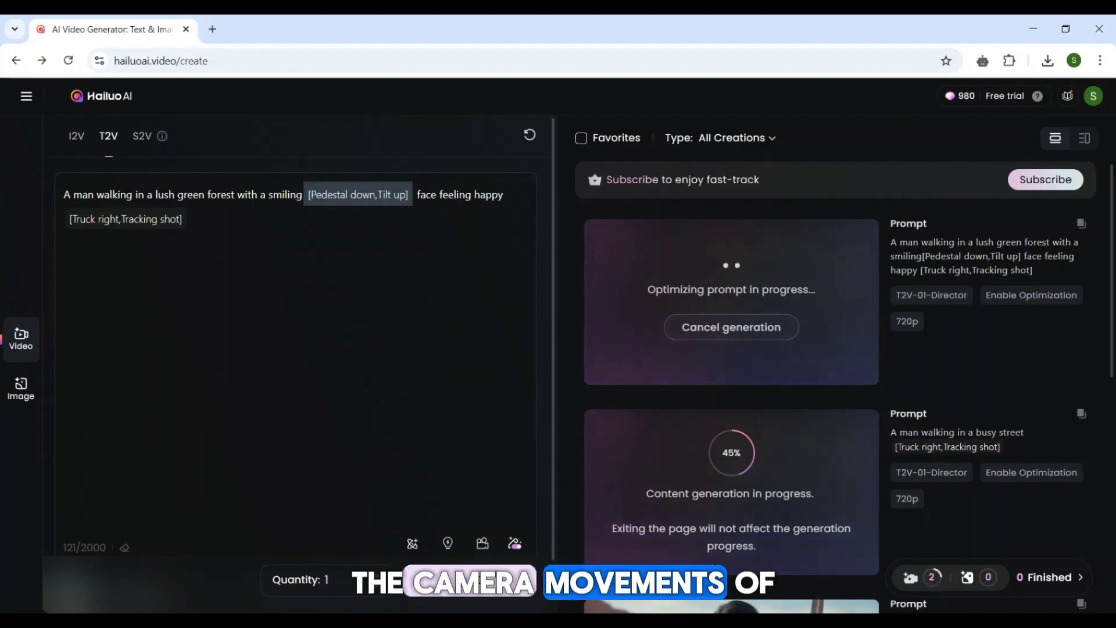
# - Replace the forest prompt with the surreal watermelon miniature world description and generate it with the Freedom camera shot at the end
pyautogui.moveTo(189, 221); pyautogui.dragTo(104, 195)
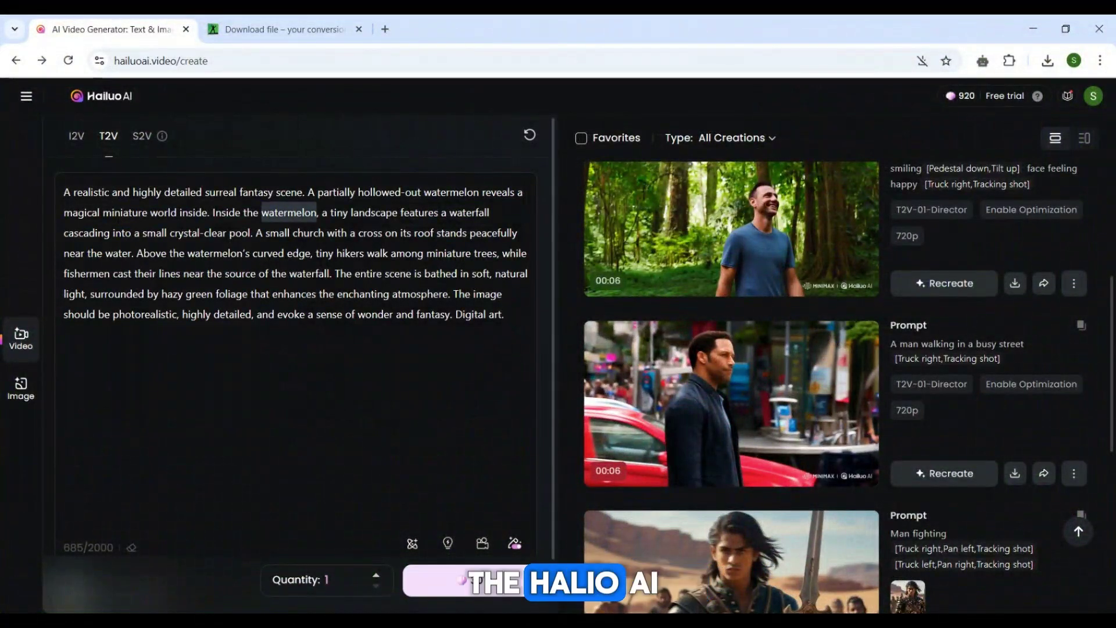
pyautogui.click(546, 341)
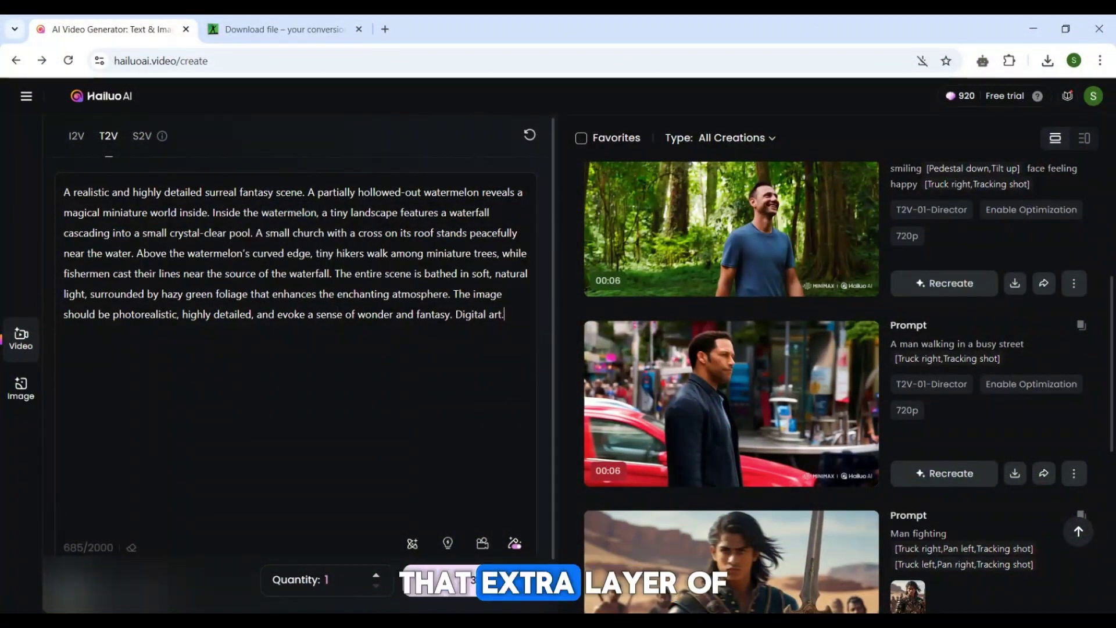
pyautogui.click(482, 542)
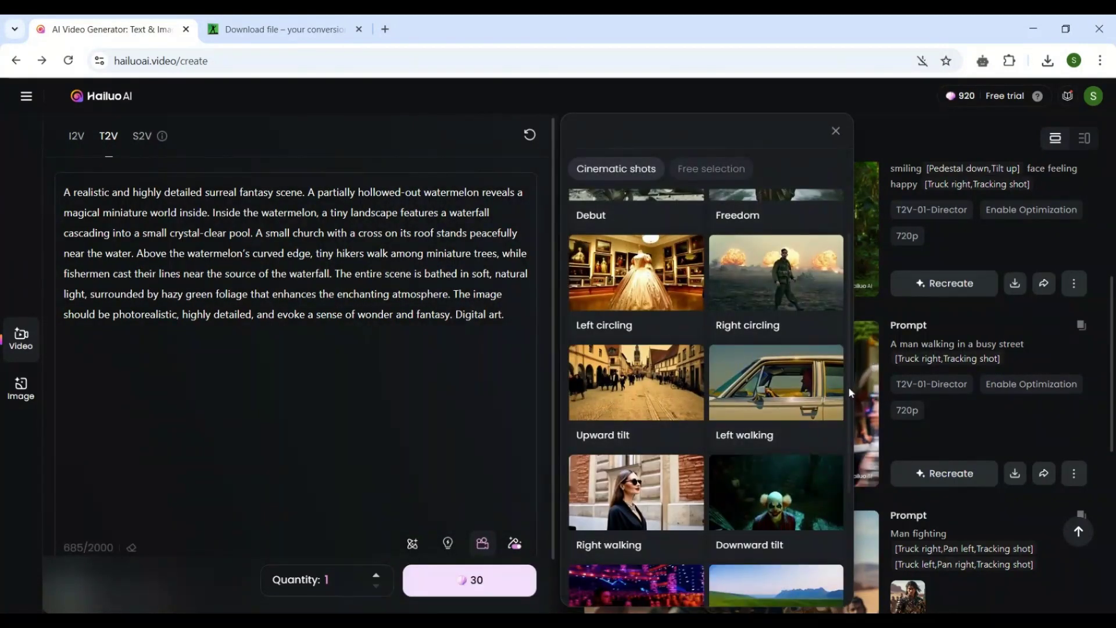
pyautogui.scroll(2, 850, 390)
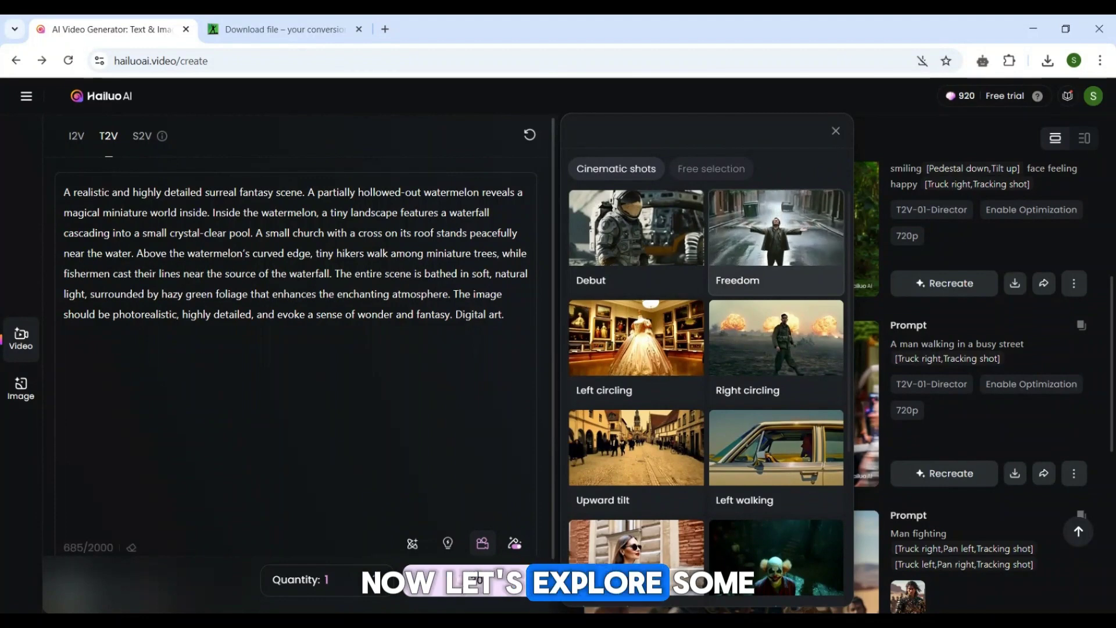
pyautogui.click(746, 244)
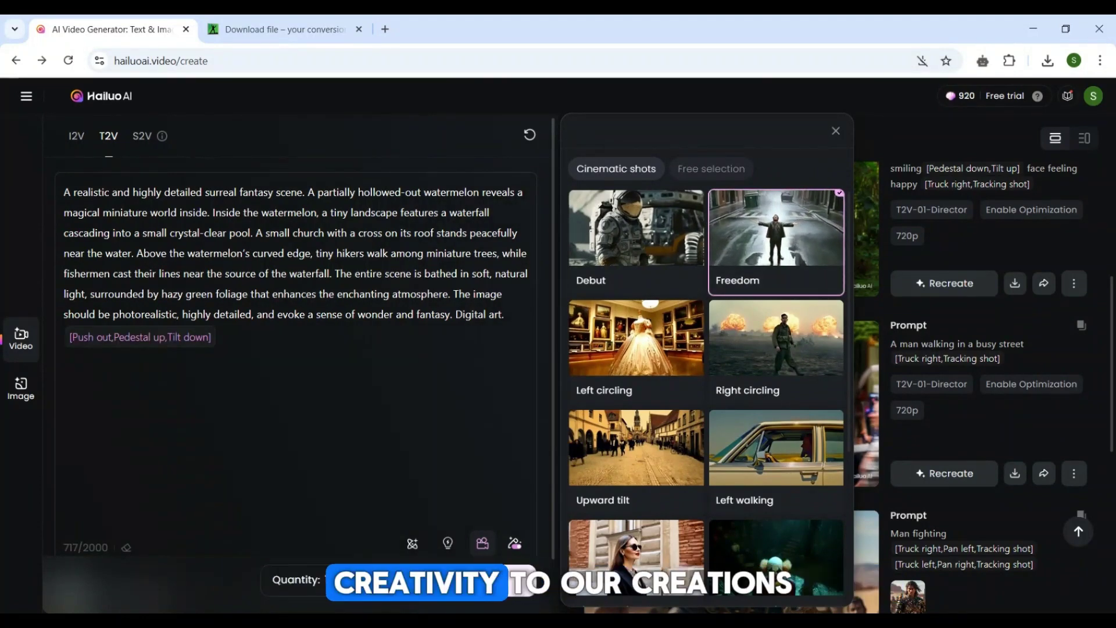
pyautogui.click(476, 579)
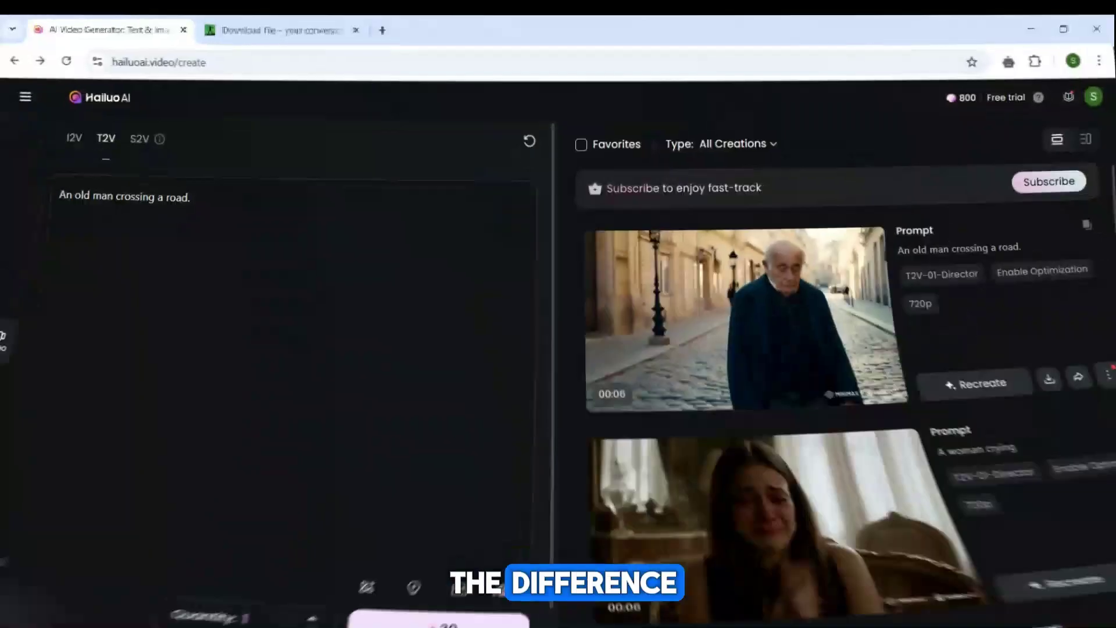
# - Set up a subject-reference video using the portrait of the man in the black T-shirt and the prompt "Man playing basketball"
pyautogui.click(140, 138)
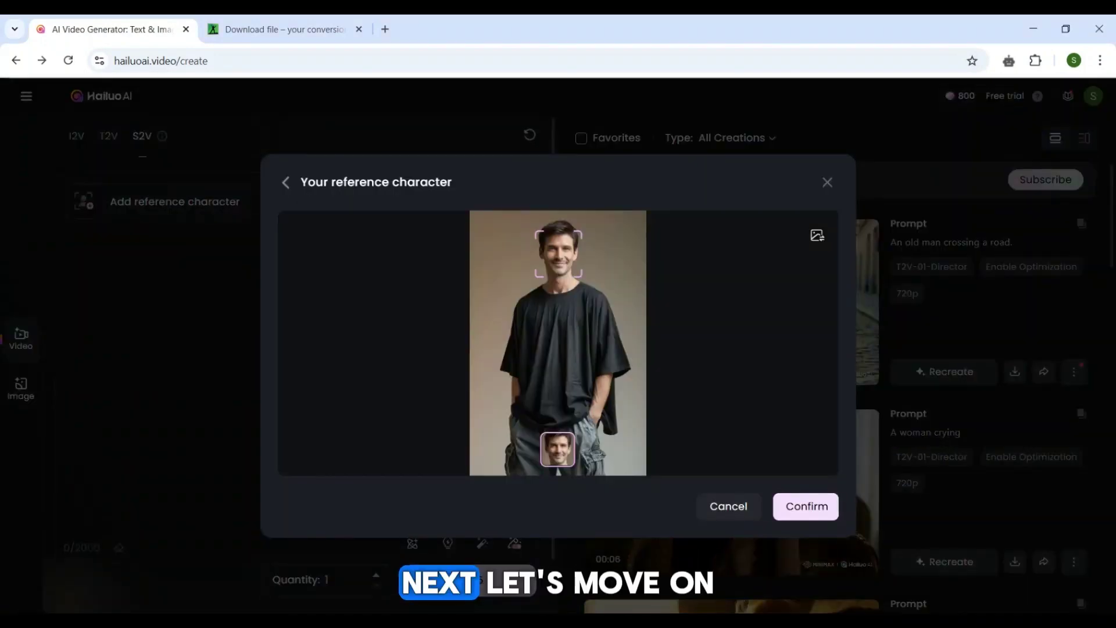
pyautogui.click(802, 509)
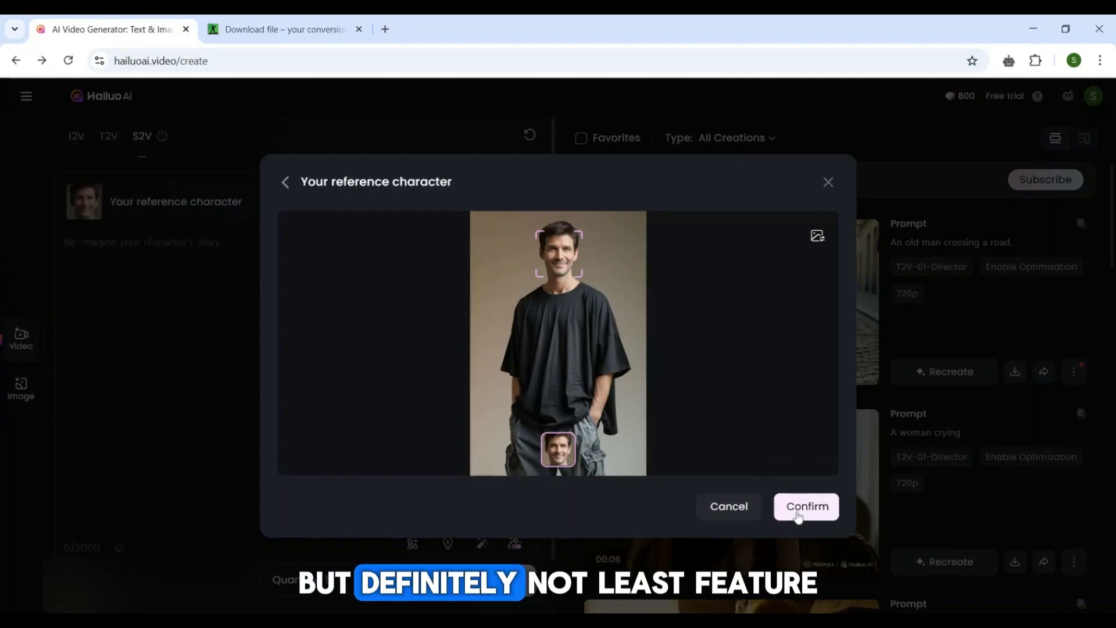
pyautogui.write('aying basketball')
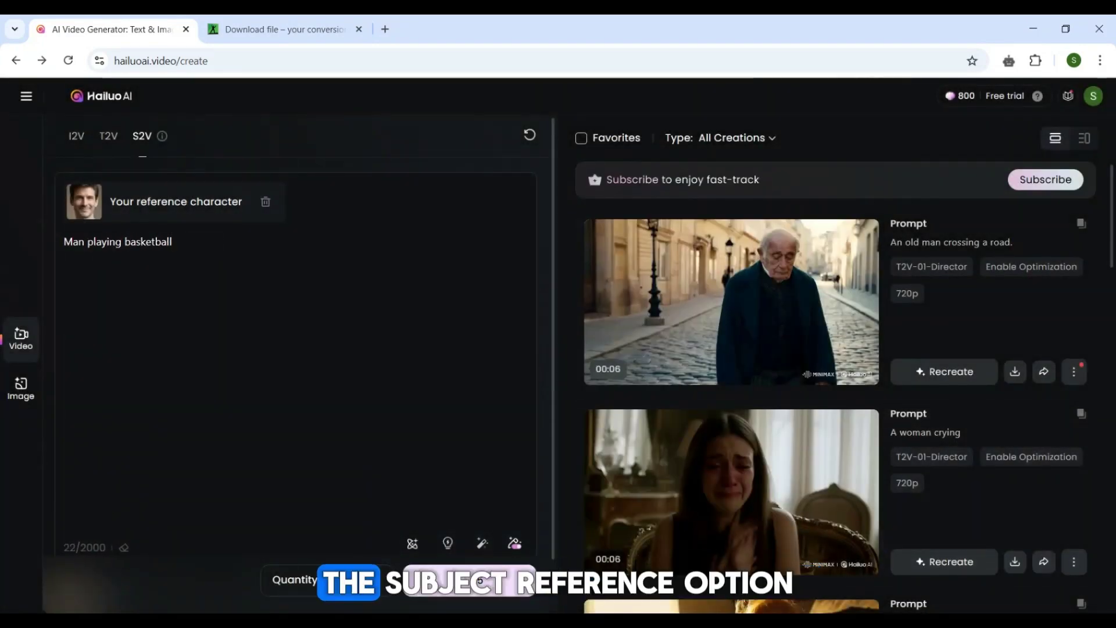
# - Generate the basketball video, view the finished clip, and return to the creation page
pyautogui.click(479, 581)
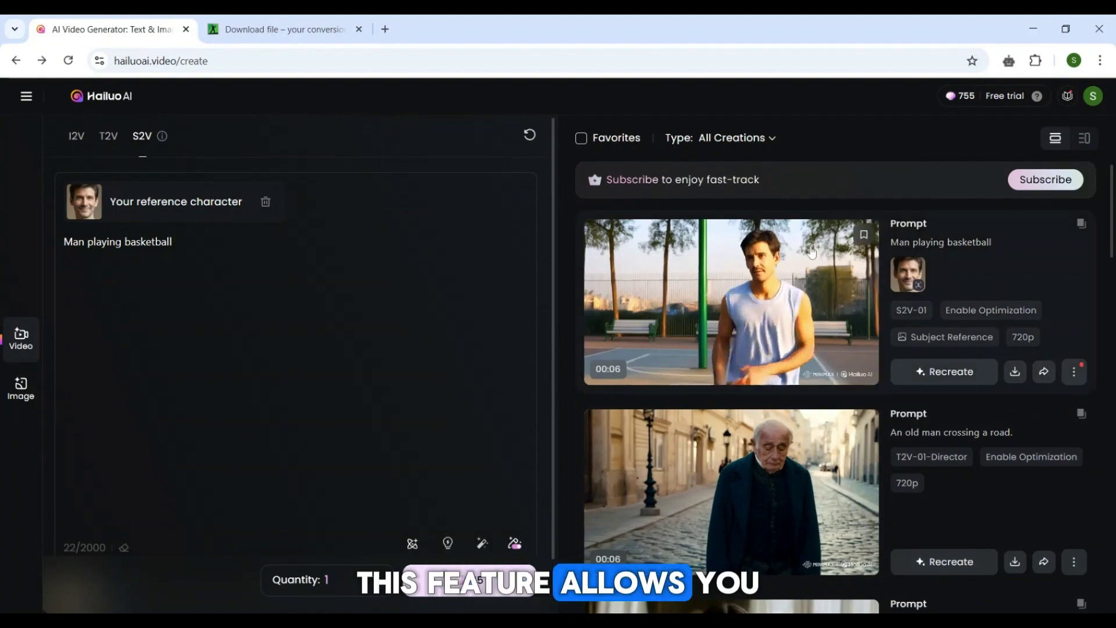
pyautogui.click(731, 302)
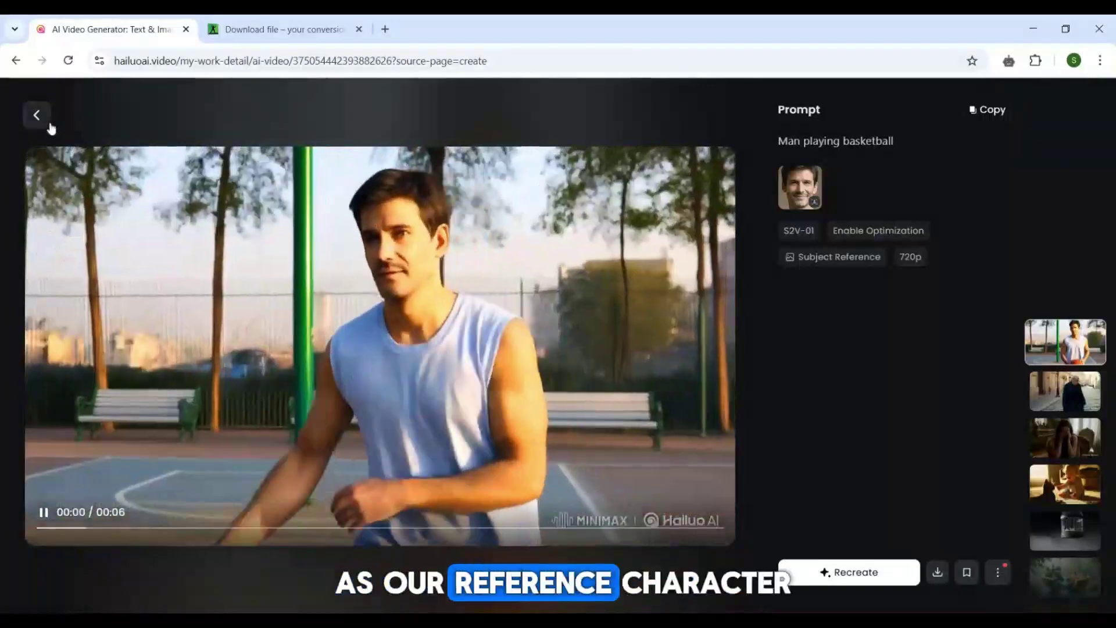
pyautogui.click(46, 121)
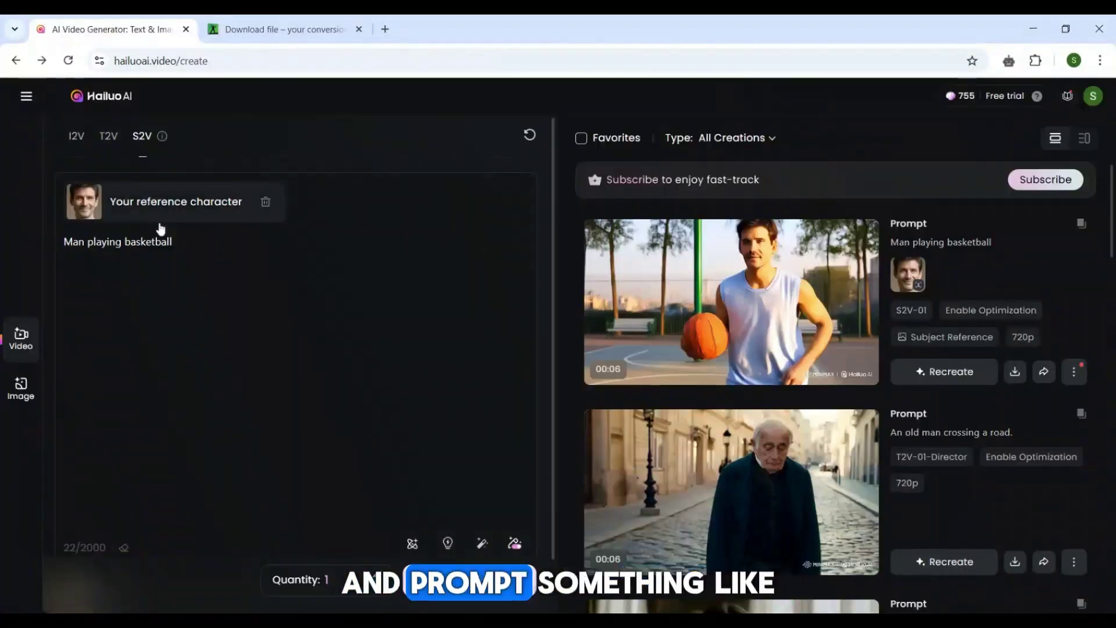